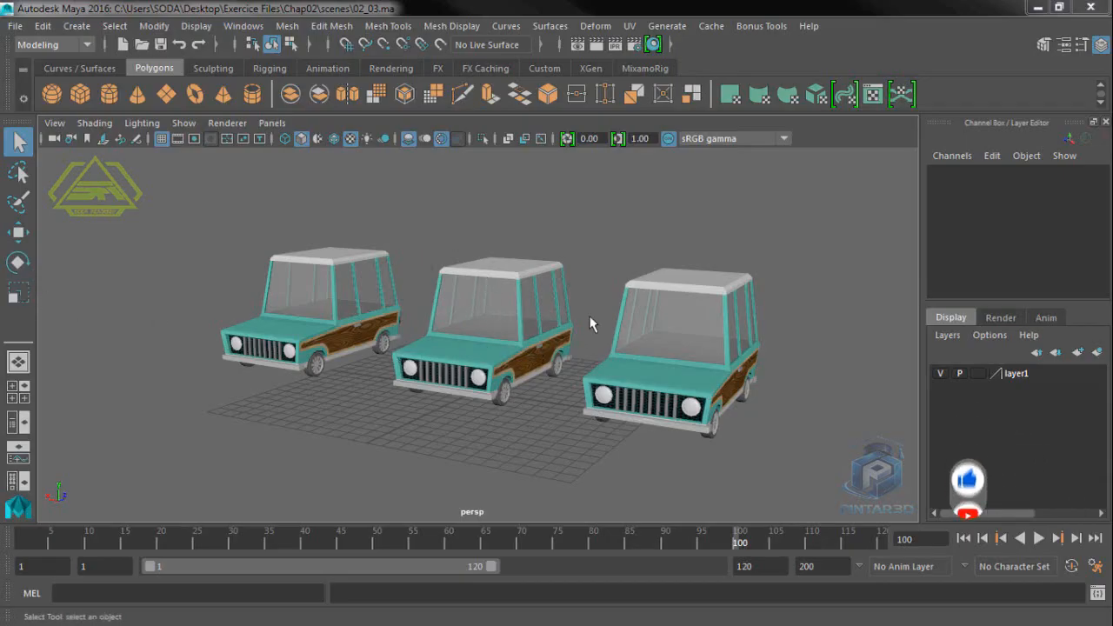
{"action": "left_click", "coordinate": [18, 262]}
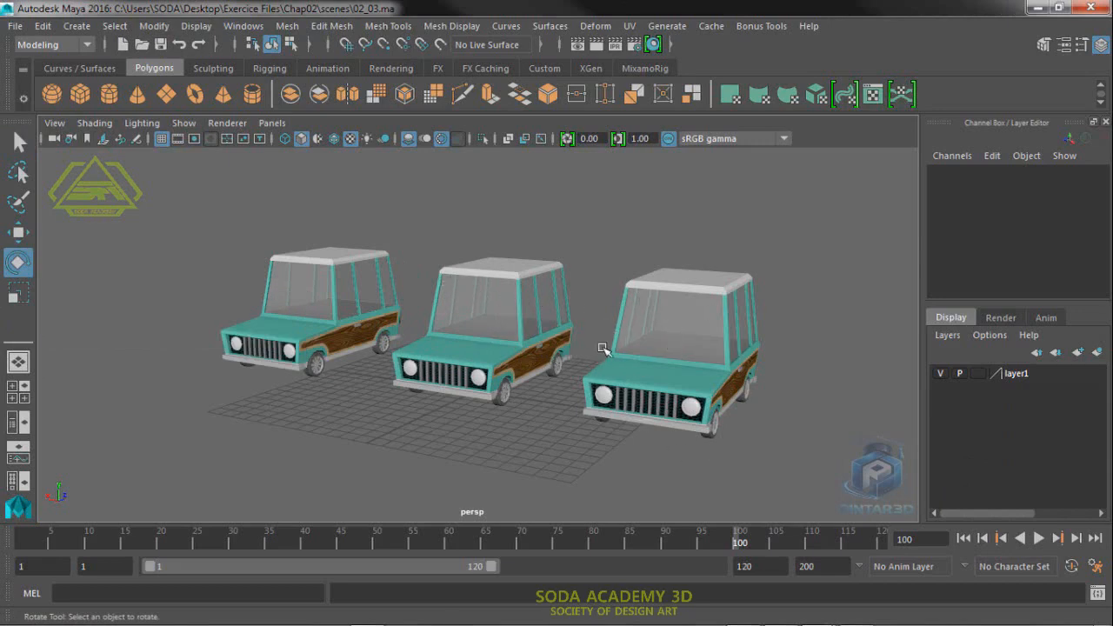
{"action": "left_click_drag", "start_coordinate": [818, 190], "coordinate": [181, 407]}
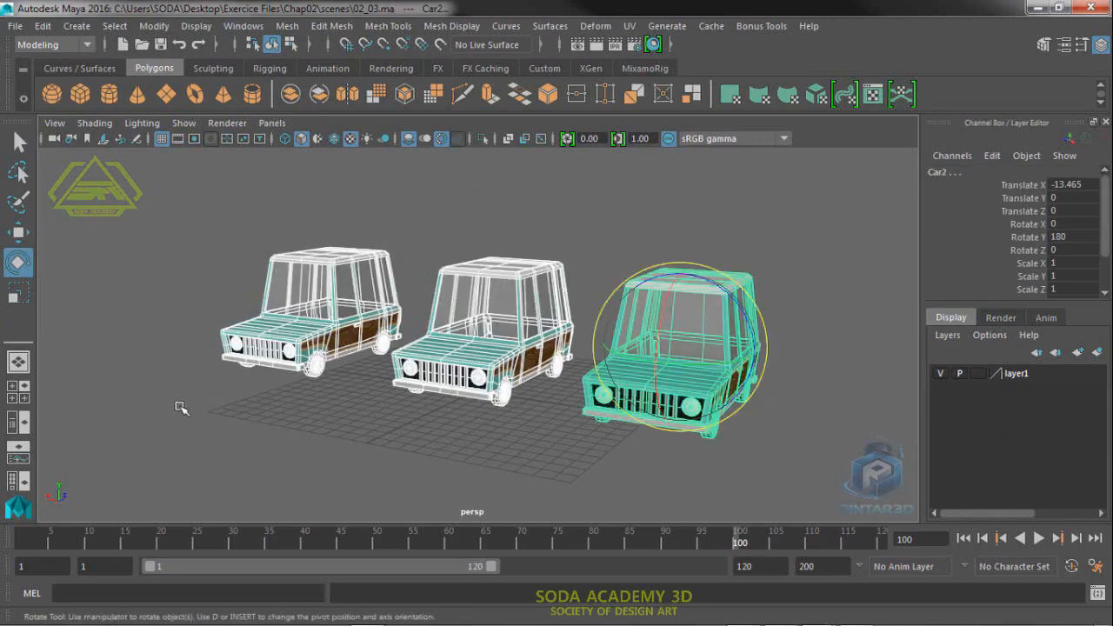
{"action": "left_click", "coordinate": [691, 488]}
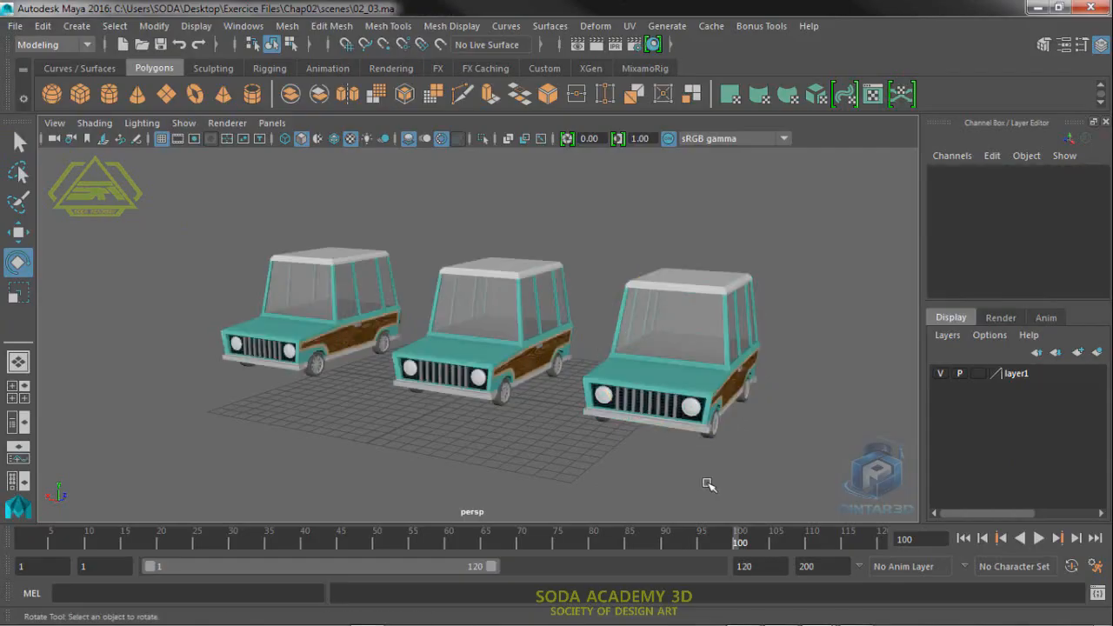
Select Car2 and use the Rotate tool's rings to turn it to about -0.924, 175.513 and -2.338 degrees in X, Y and Z.
{"action": "left_click", "coordinate": [19, 263]}
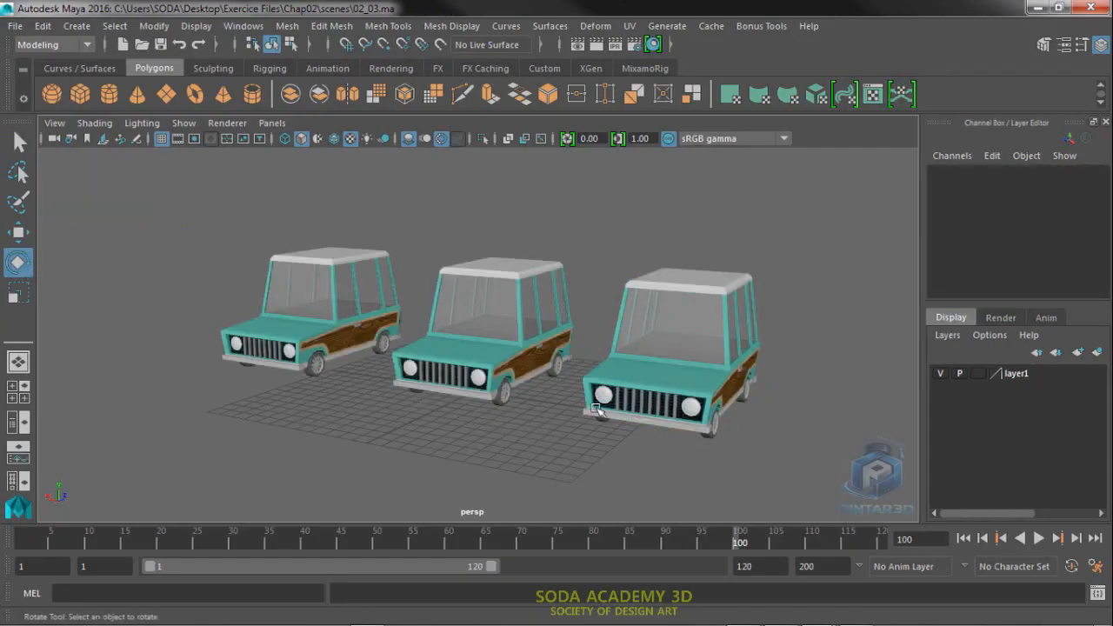
{"action": "left_click", "coordinate": [668, 359]}
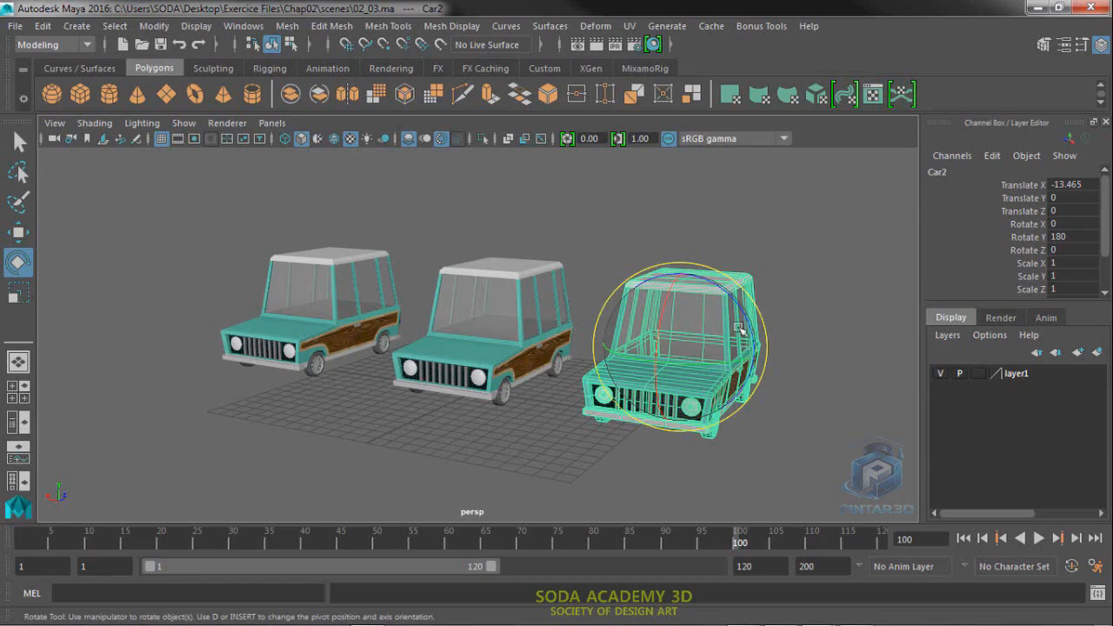
{"action": "left_click_drag", "start_coordinate": [741, 329], "coordinate": [714, 315]}
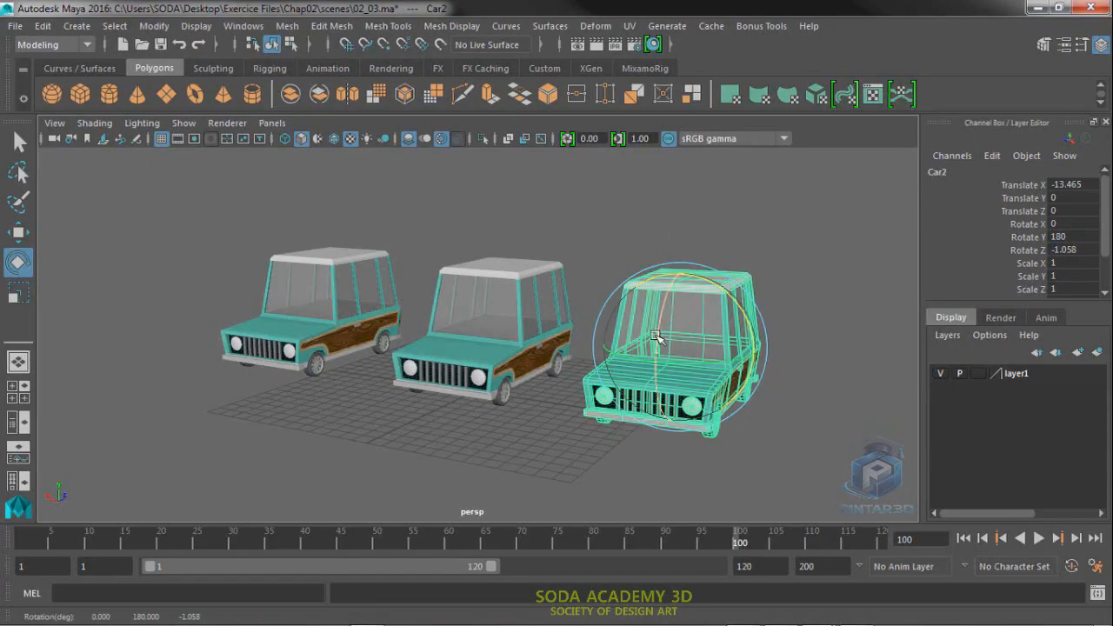
{"action": "mouse_move", "coordinate": [653, 325]}
{"action": "left_mouse_down"}
{"action": "mouse_move", "coordinate": [652, 373]}
{"action": "mouse_move", "coordinate": [660, 306]}
{"action": "left_mouse_up"}
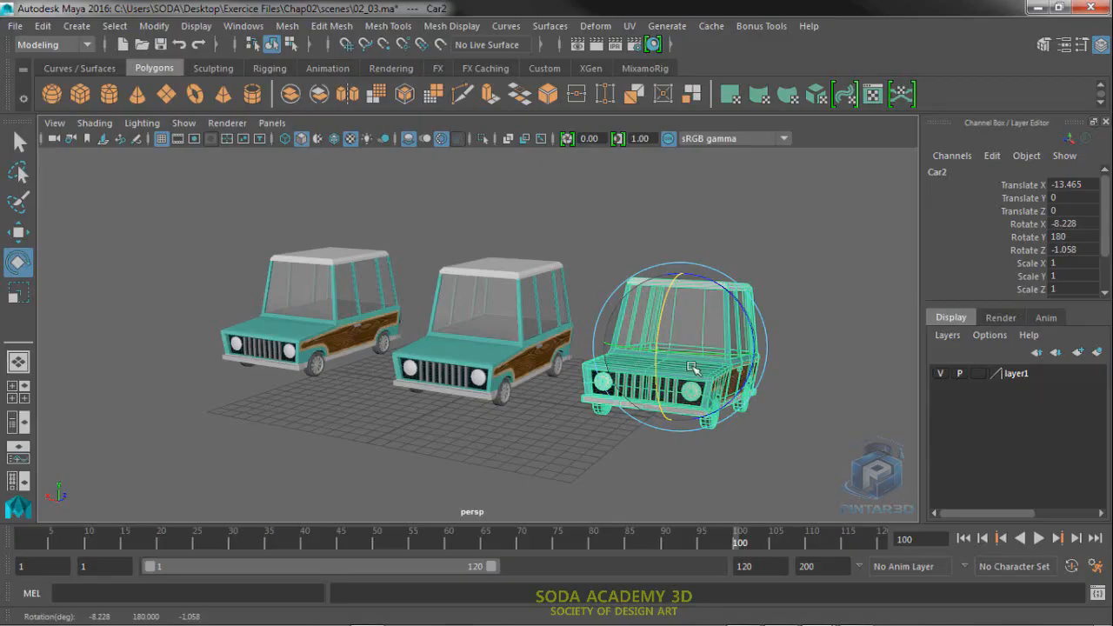
{"action": "left_click_drag", "start_coordinate": [660, 355], "coordinate": [670, 386]}
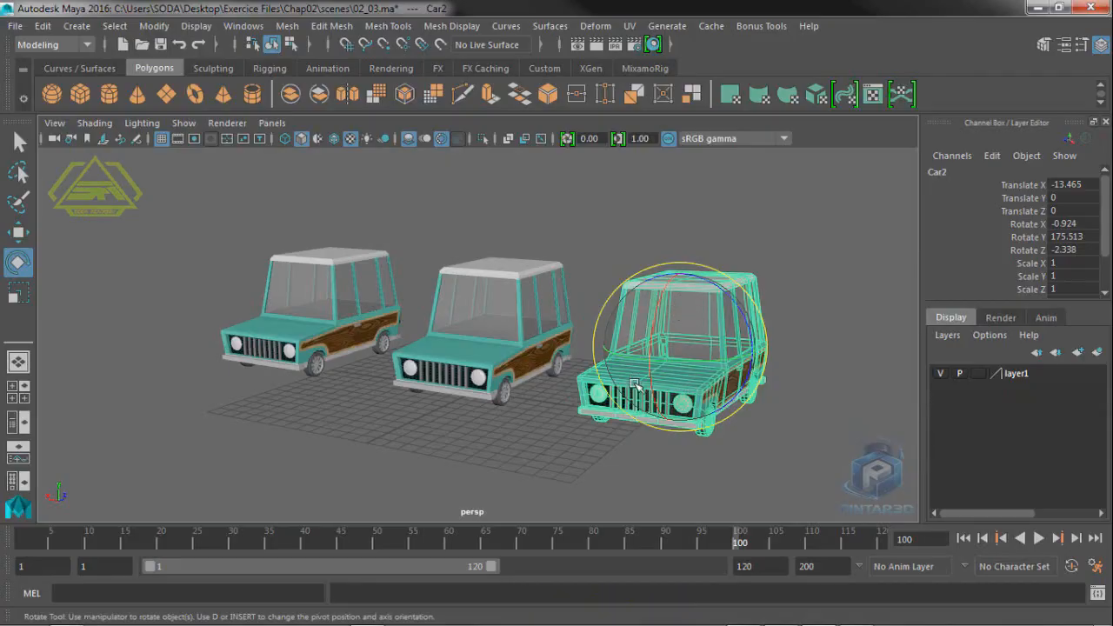
Rotate Car2 freely around several axes at once, finishing at about 0.129, 178.975 and -0.218 degrees in X, Y and Z.
{"action": "left_click_drag", "start_coordinate": [669, 340], "coordinate": [698, 361]}
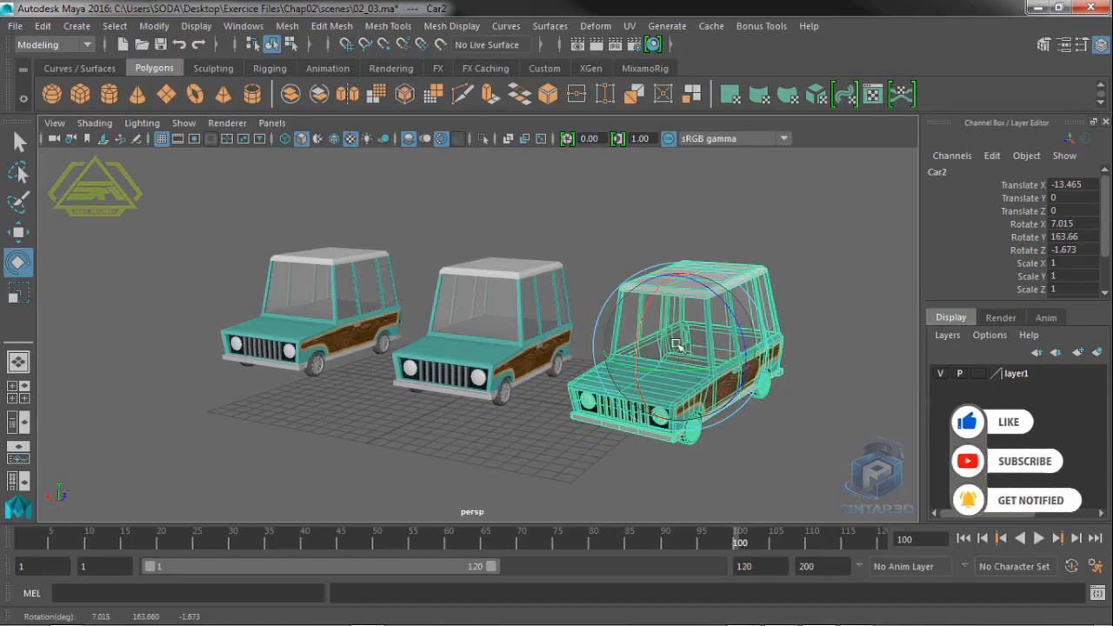
{"action": "left_click_drag", "start_coordinate": [687, 343], "coordinate": [670, 376]}
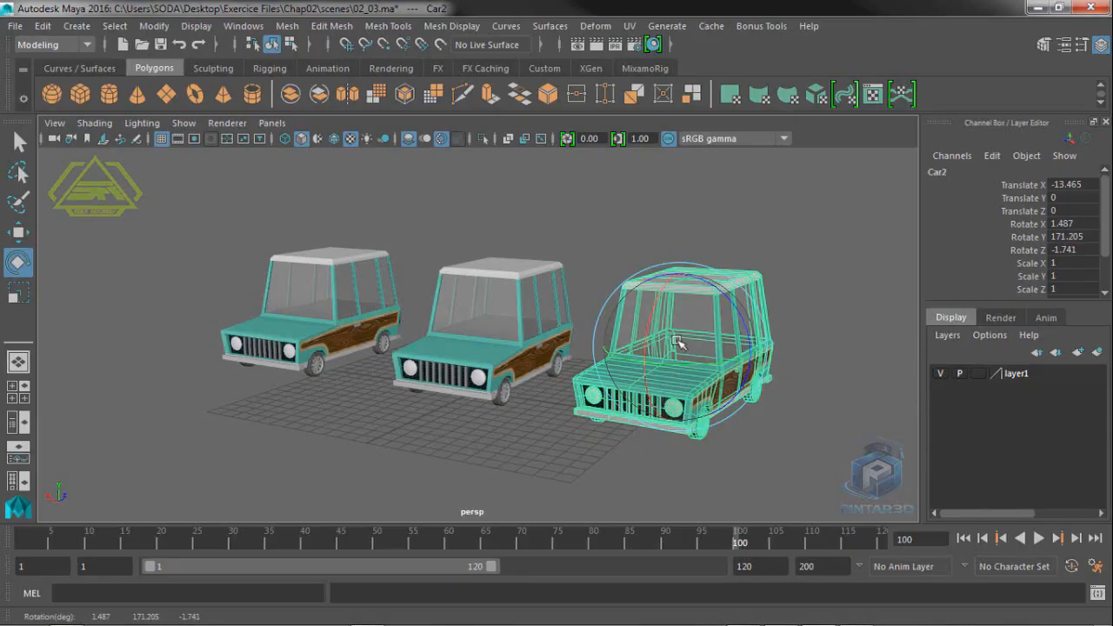
{"action": "left_click_drag", "start_coordinate": [678, 342], "coordinate": [659, 381]}
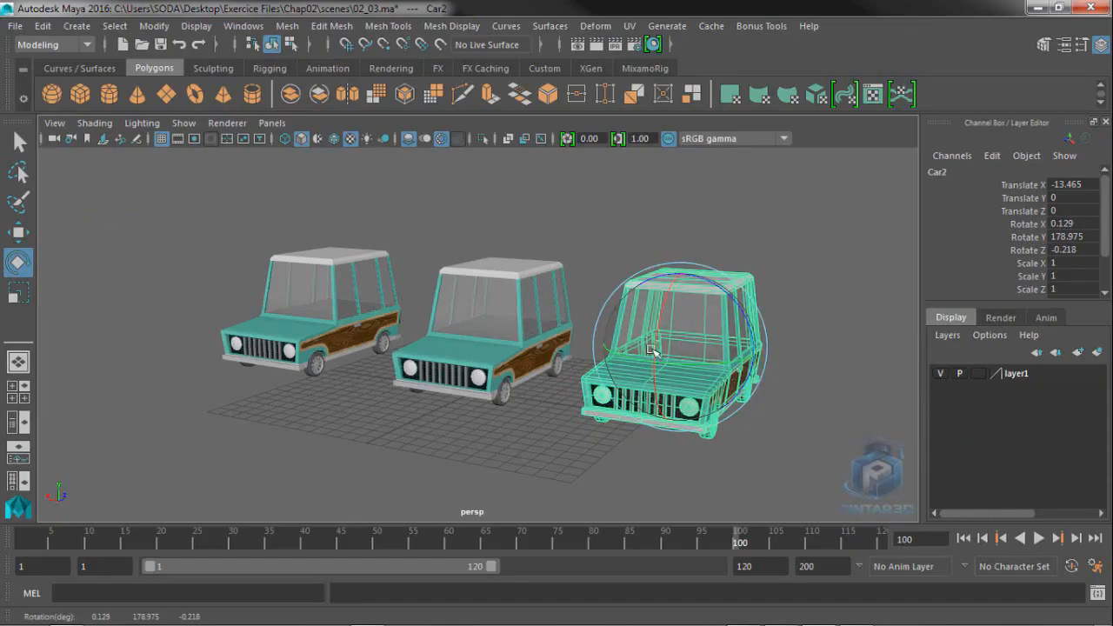
Try free and view-aligned rotations on Car2 from perspective and top viewpoints, undoing each one.
{"action": "left_click_drag", "start_coordinate": [798, 214], "coordinate": [437, 339]}
{"action": "left_click_drag", "start_coordinate": [664, 331], "coordinate": [676, 360]}
{"action": "key", "text": "ctrl+z"}
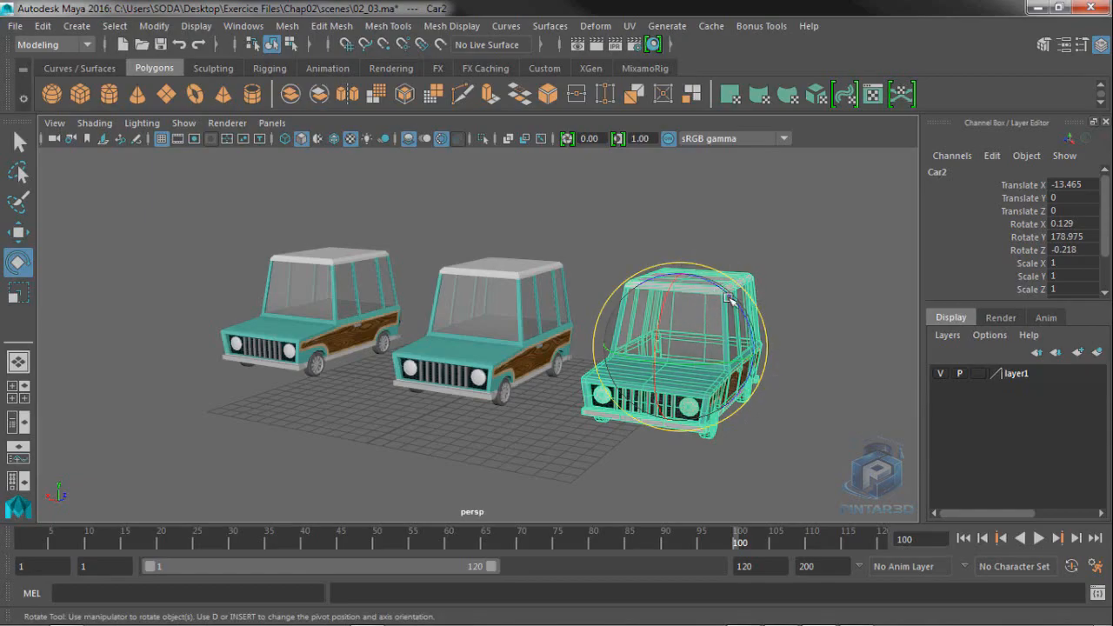
{"action": "left_click_drag", "start_coordinate": [764, 317], "coordinate": [587, 315]}
{"action": "key", "text": "ctrl+z"}
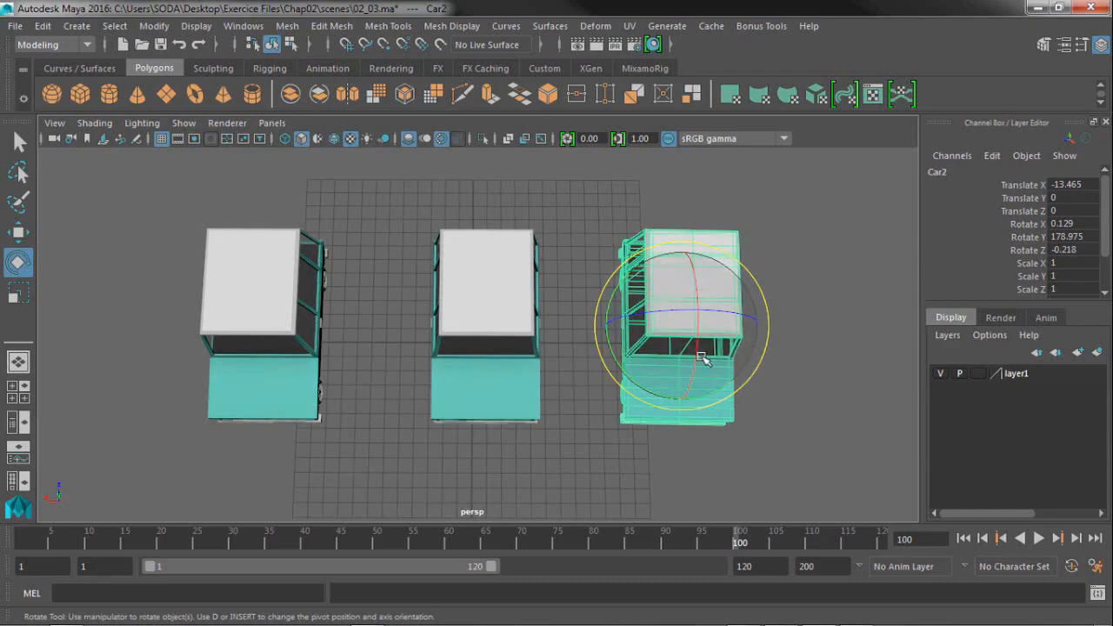
{"action": "left_click_drag", "start_coordinate": [759, 349], "coordinate": [768, 308]}
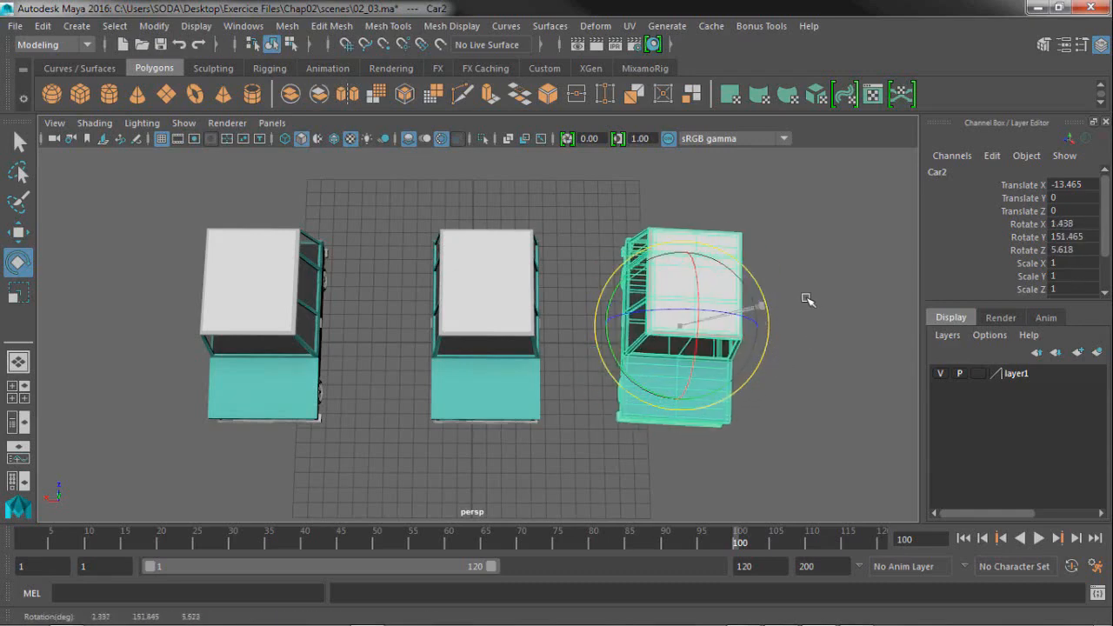
{"action": "key", "text": "ctrl+z"}
Rotate Car2 in the view plane from different viewpoints and about its Z axis, to about -2.364, 178.929 and -0.44 degrees.
{"action": "left_click_drag", "start_coordinate": [751, 402], "coordinate": [762, 335], "text": "alt"}
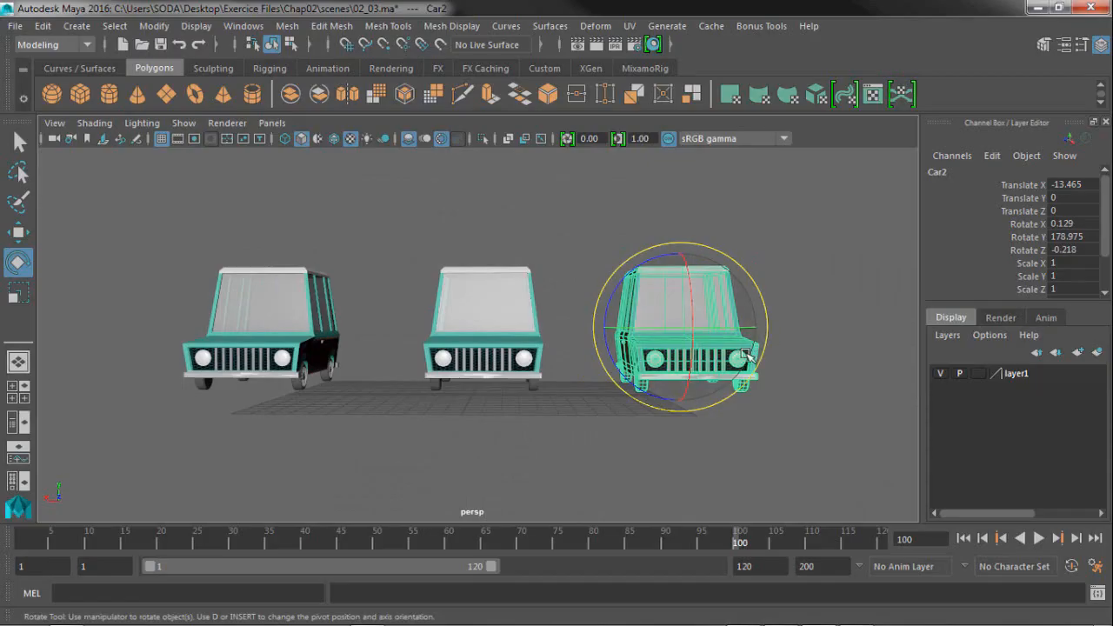
{"action": "left_click_drag", "start_coordinate": [763, 313], "coordinate": [620, 415]}
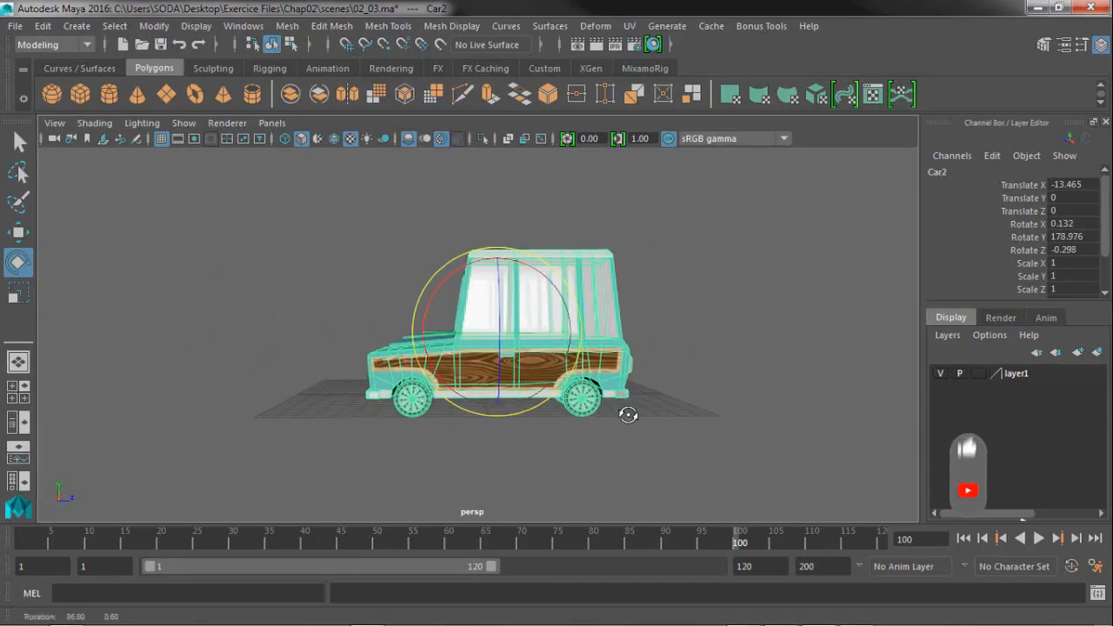
{"action": "mouse_move", "coordinate": [565, 292]}
{"action": "left_mouse_down"}
{"action": "mouse_move", "coordinate": [580, 333]}
{"action": "mouse_move", "coordinate": [578, 294]}
{"action": "left_mouse_up"}
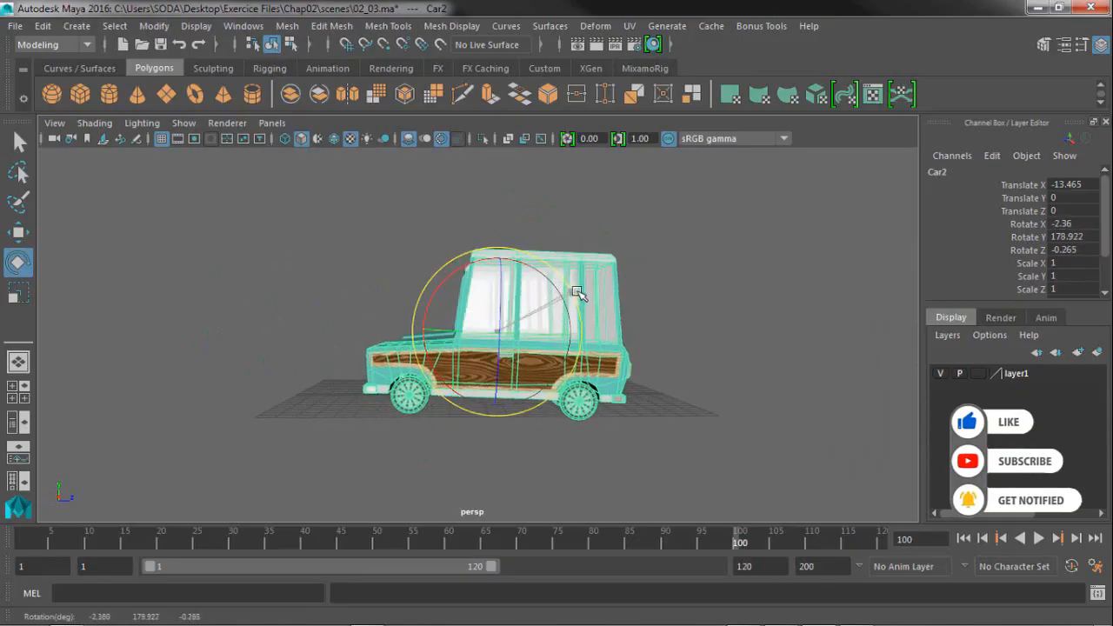
{"action": "left_click_drag", "start_coordinate": [585, 450], "coordinate": [740, 454], "text": "alt"}
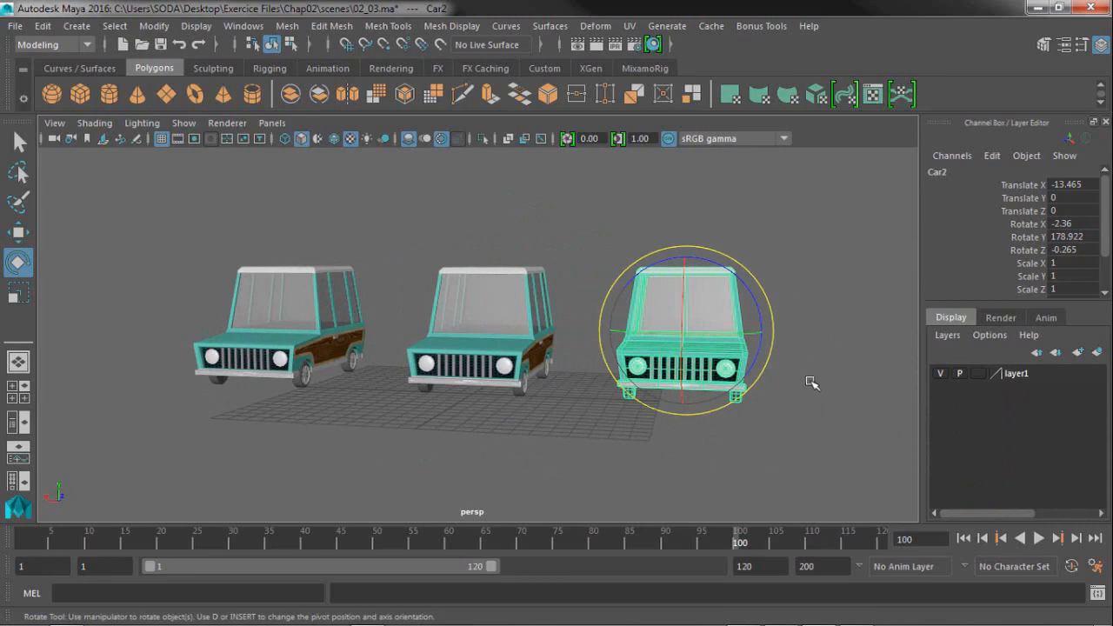
{"action": "left_click_drag", "start_coordinate": [811, 382], "coordinate": [782, 402], "text": "alt"}
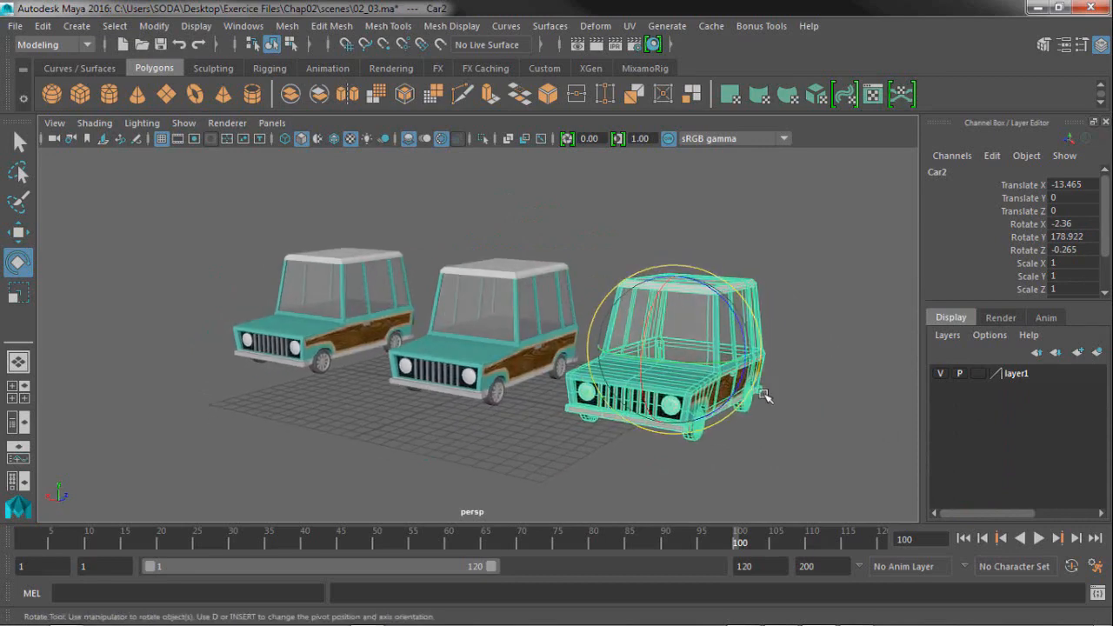
{"action": "left_click", "coordinate": [744, 339]}
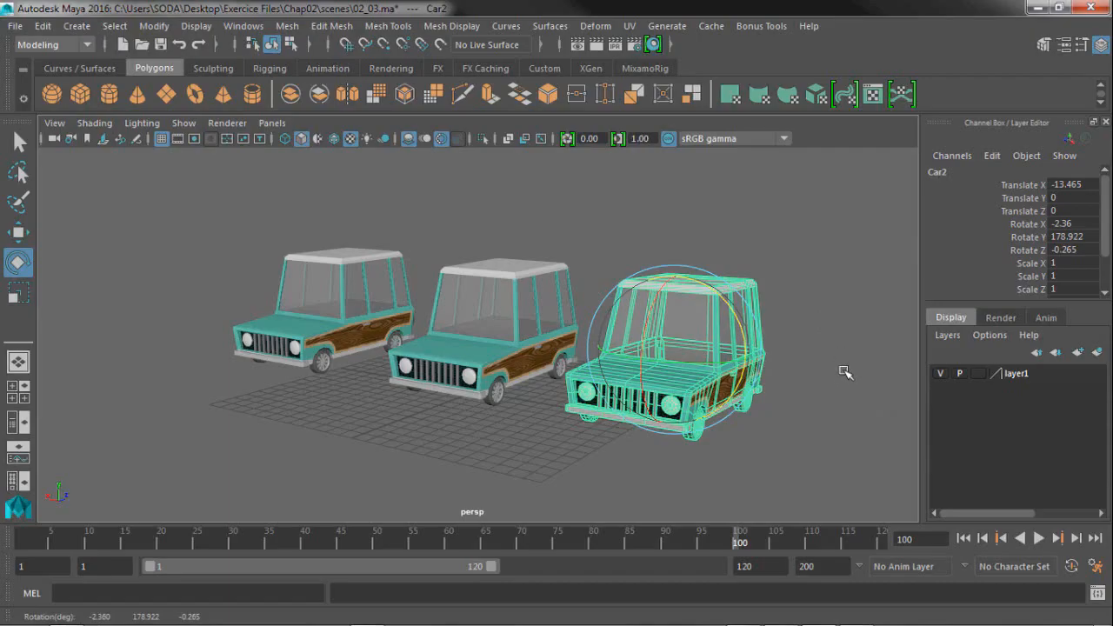
{"action": "mouse_move", "coordinate": [843, 357]}
{"action": "middle_mouse_down"}
{"action": "mouse_move", "coordinate": [847, 264]}
{"action": "mouse_move", "coordinate": [859, 351]}
{"action": "middle_mouse_up"}
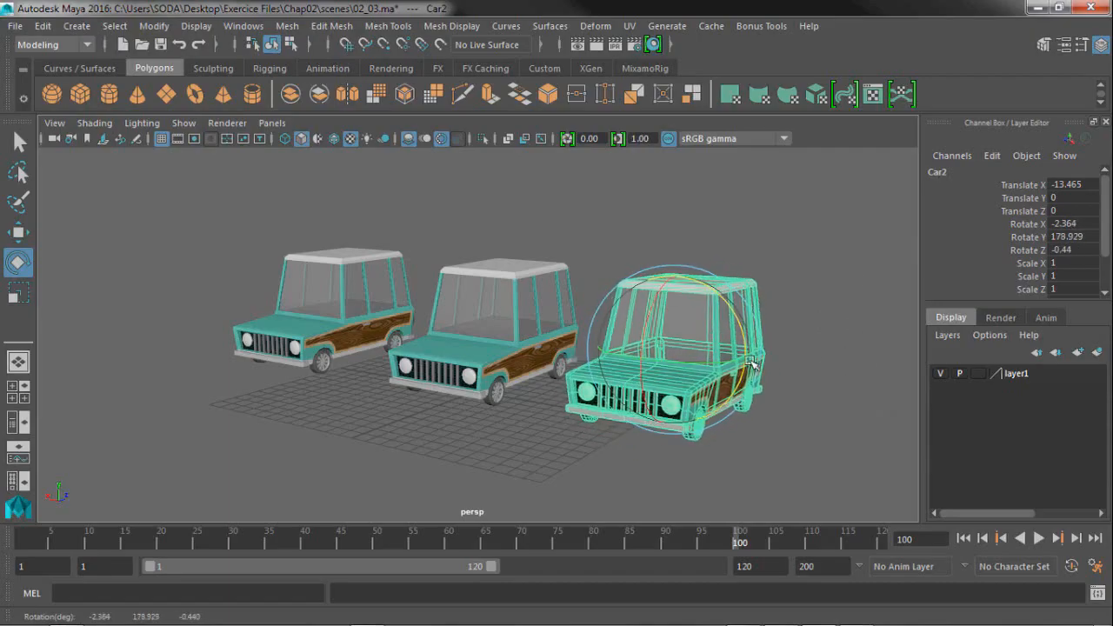
Try rotating Car2 about its X axis, and undo the rotation.
{"action": "left_click", "coordinate": [650, 325]}
{"action": "middle_click_drag", "start_coordinate": [679, 284], "coordinate": [706, 348]}
{"action": "left_click_drag", "start_coordinate": [648, 341], "coordinate": [660, 343]}
{"action": "key", "text": "ctrl+z"}
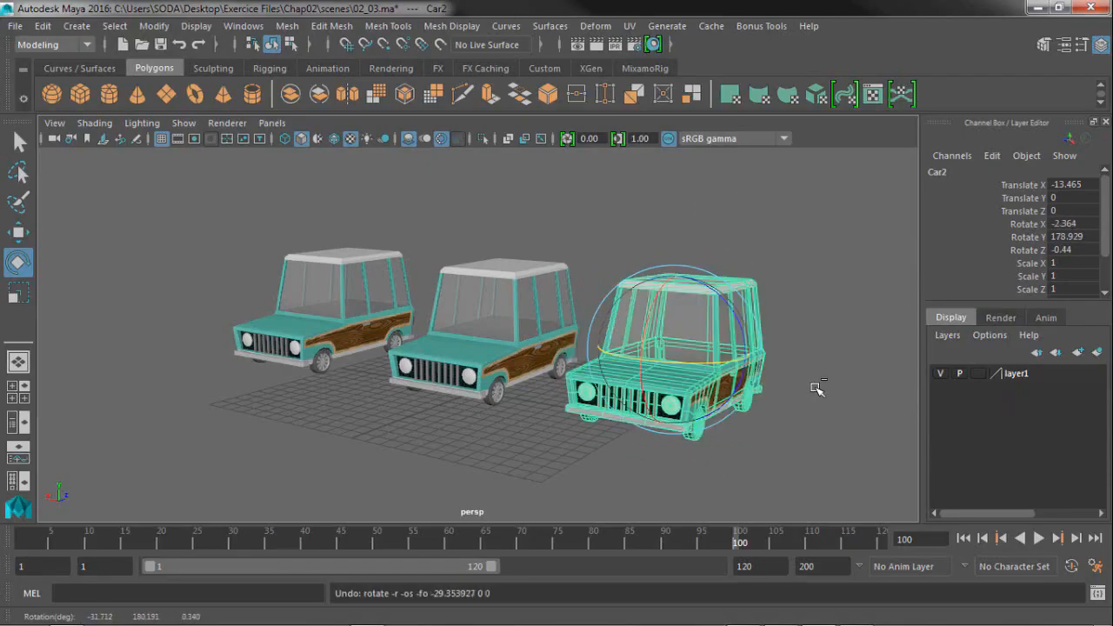
Stretch Car2 lengthwise along the Z axis with the Scale tool.
{"action": "left_click_drag", "start_coordinate": [815, 388], "coordinate": [797, 421], "text": "alt"}
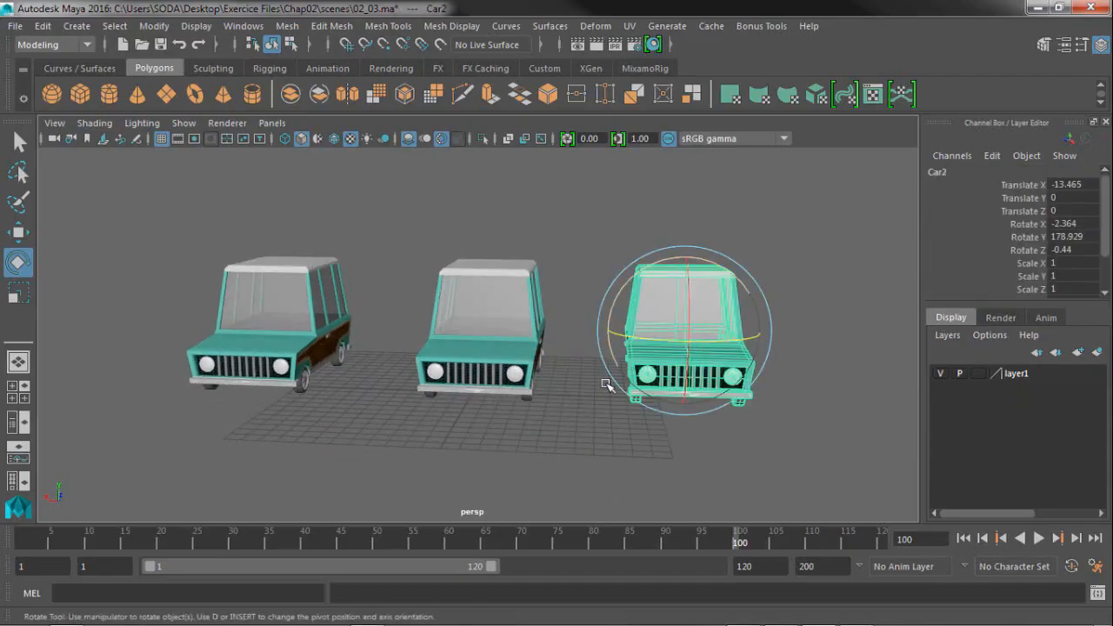
{"action": "left_click", "coordinate": [24, 300]}
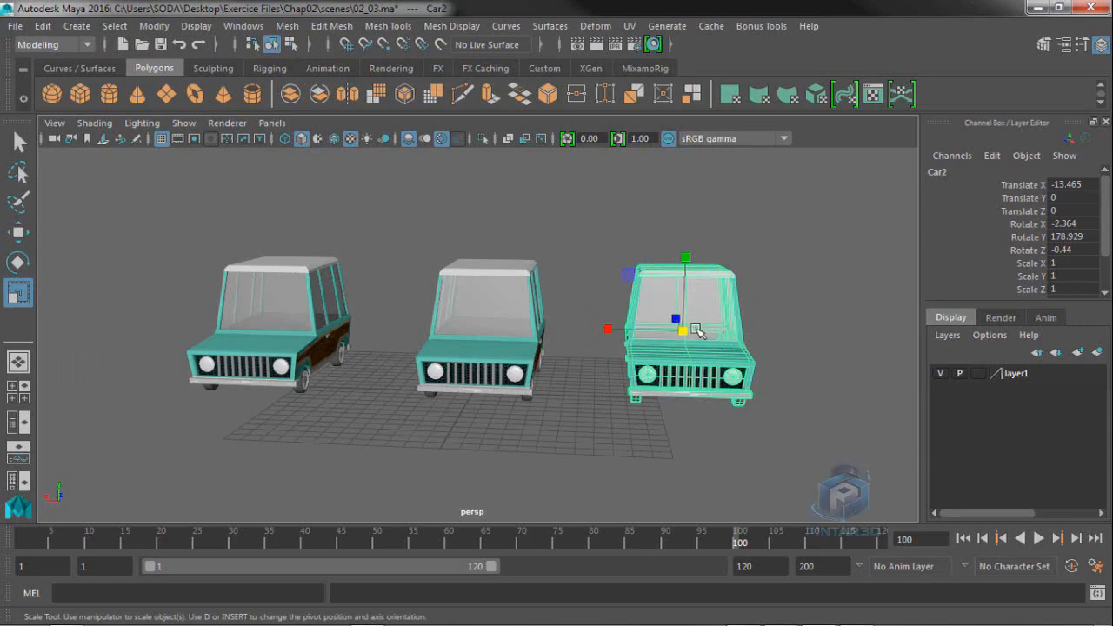
{"action": "left_click_drag", "start_coordinate": [716, 379], "coordinate": [614, 383], "text": "alt"}
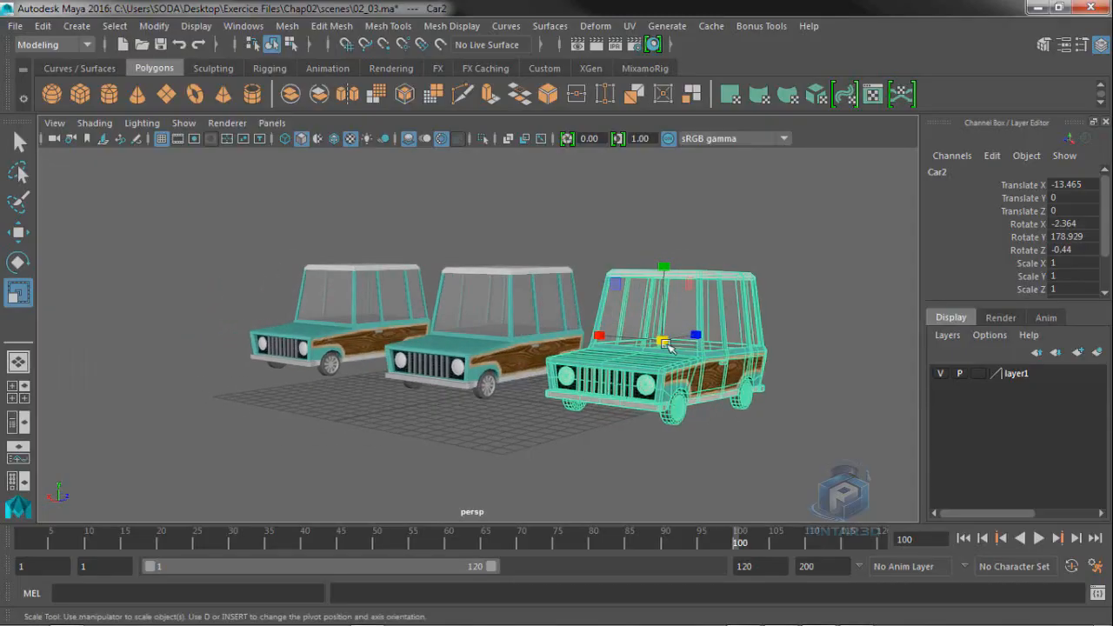
{"action": "scroll", "coordinate": [639, 383], "scroll_direction": "up", "scroll_amount": 3}
{"action": "middle_click_drag", "start_coordinate": [652, 383], "coordinate": [551, 355], "text": "alt"}
{"action": "left_click_drag", "start_coordinate": [551, 355], "coordinate": [544, 373], "text": "alt"}
{"action": "right_click_drag", "start_coordinate": [544, 373], "coordinate": [452, 403], "text": "alt"}
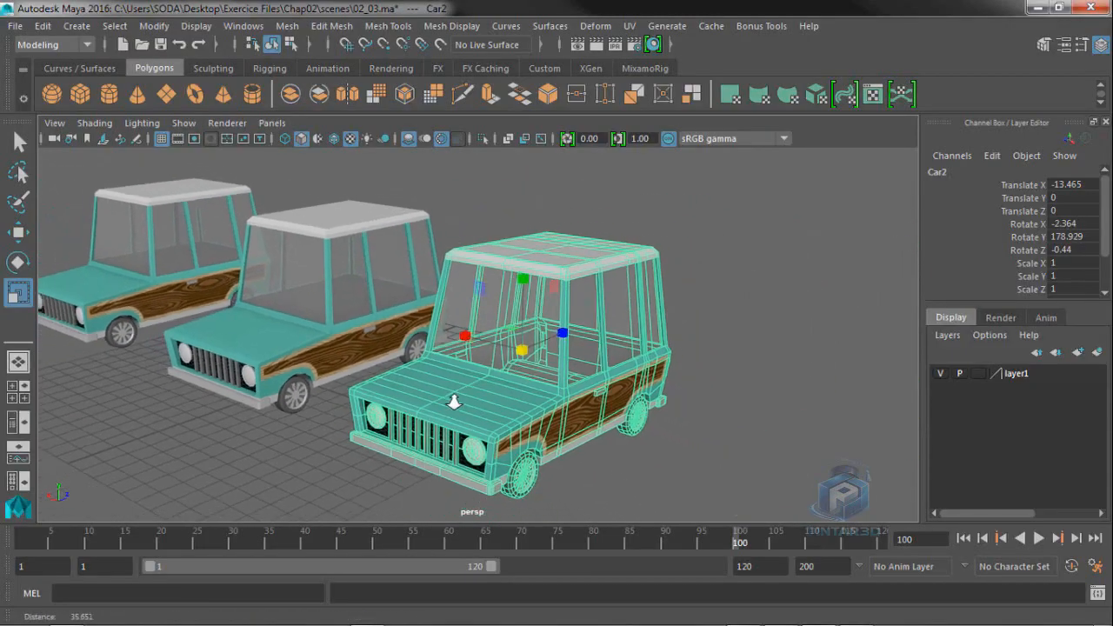
{"action": "left_click_drag", "start_coordinate": [452, 402], "coordinate": [512, 399], "text": "alt"}
{"action": "middle_click_drag", "start_coordinate": [513, 399], "coordinate": [584, 351], "text": "alt"}
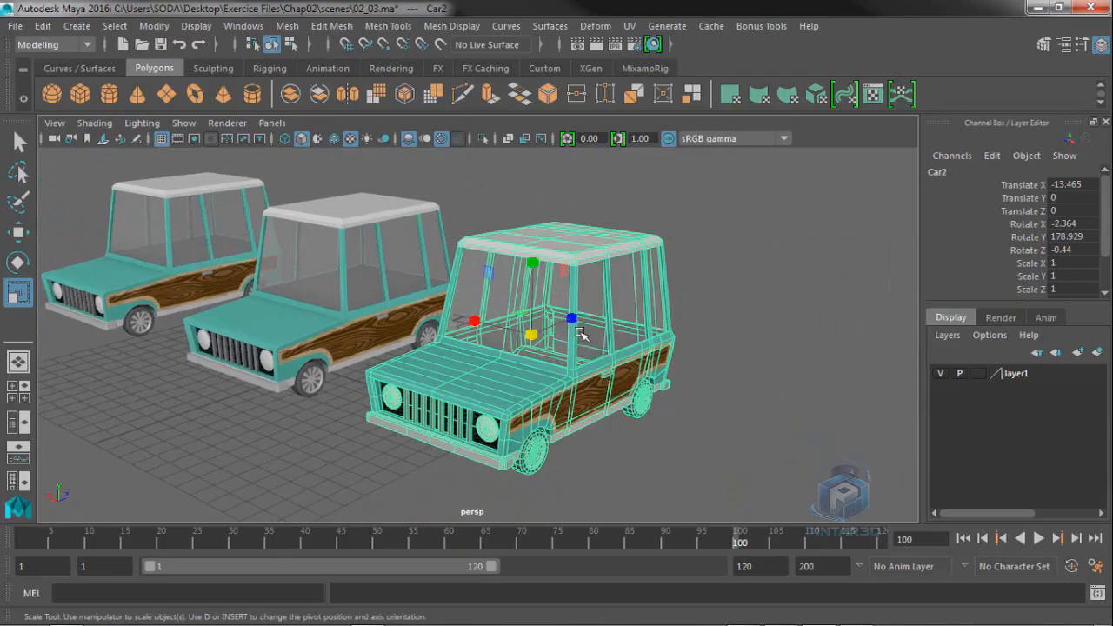
{"action": "left_click", "coordinate": [571, 319]}
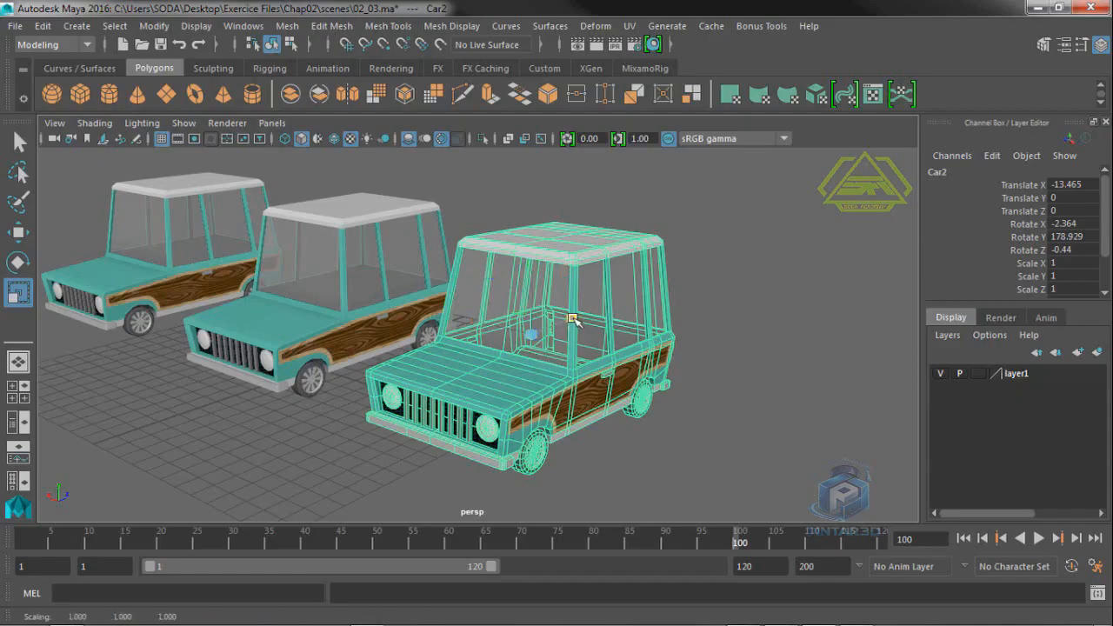
{"action": "left_click_drag", "start_coordinate": [571, 319], "coordinate": [581, 352]}
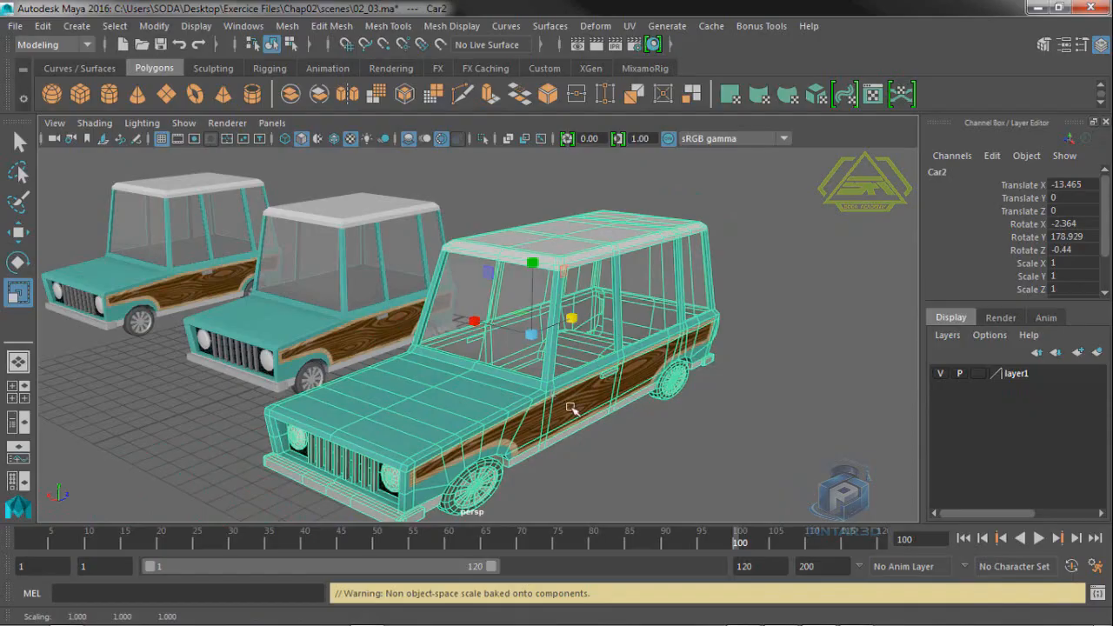
Scale Car2 separately along the X and Y axes, and deselect it.
{"action": "left_click_drag", "start_coordinate": [476, 323], "coordinate": [519, 356]}
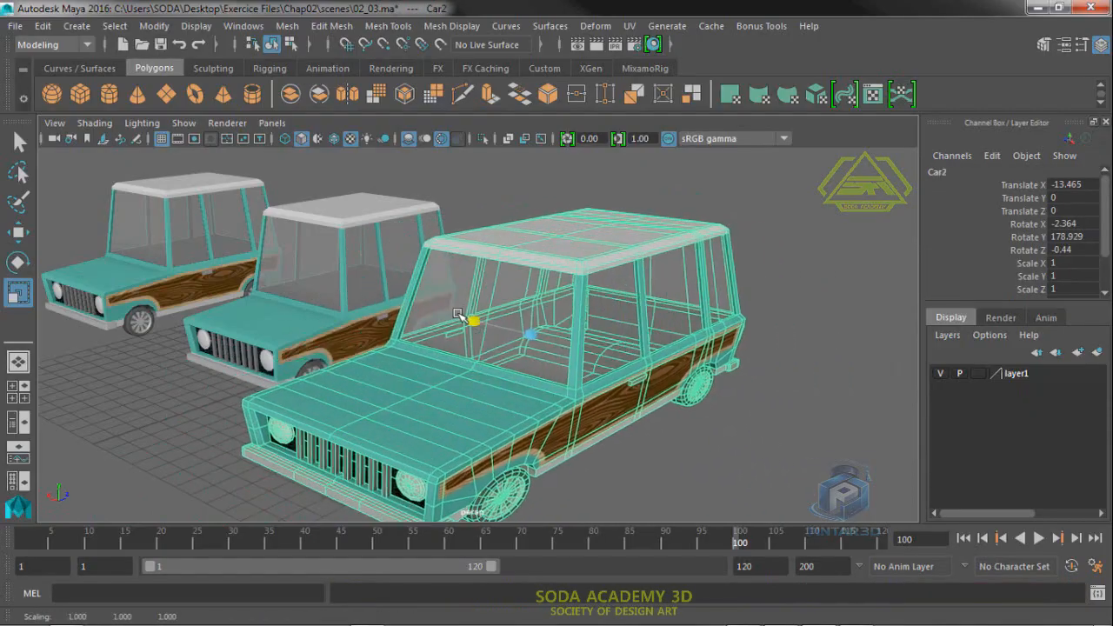
{"action": "left_click_drag", "start_coordinate": [462, 322], "coordinate": [473, 330]}
{"action": "left_click_drag", "start_coordinate": [534, 263], "coordinate": [587, 329]}
{"action": "left_click", "coordinate": [682, 445]}
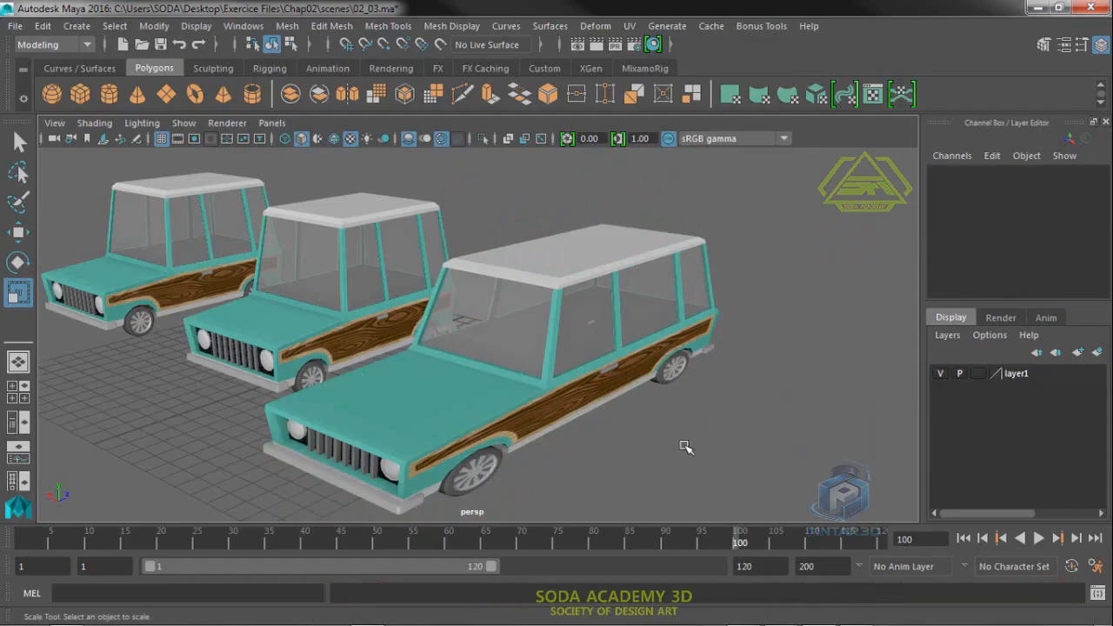
Undo all the single-axis scaling applied to Car2.
{"action": "key", "text": "ctrl+z"}
{"action": "key", "text": "ctrl+z"}
{"action": "key", "text": "ctrl+z"}
{"action": "key", "text": "ctrl+z"}
{"action": "key", "text": "ctrl+z"}
{"action": "key", "text": "ctrl+z"}
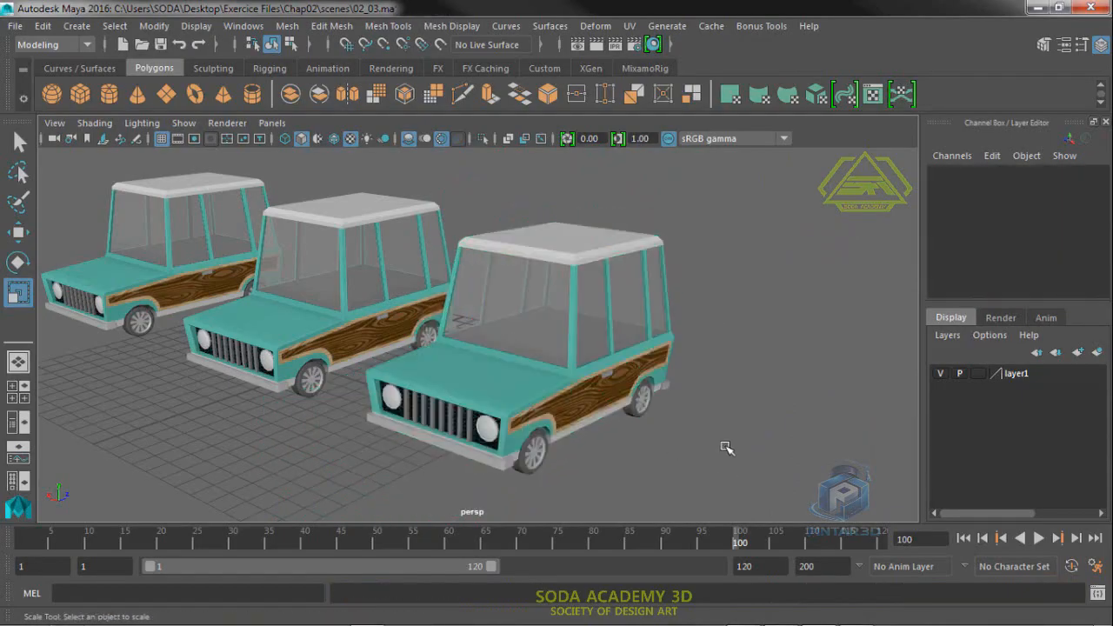
Scale Car2 uniformly to about 1.411 on all axes, and undo a trial stretch along Z.
{"action": "left_click", "coordinate": [654, 398]}
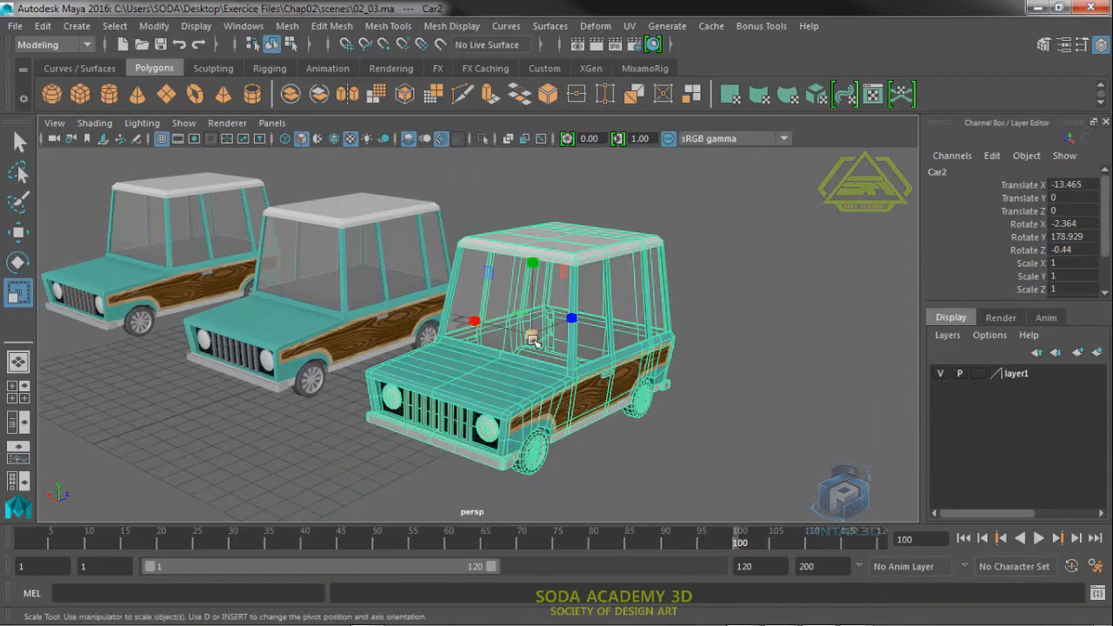
{"action": "left_click_drag", "start_coordinate": [532, 343], "coordinate": [603, 353]}
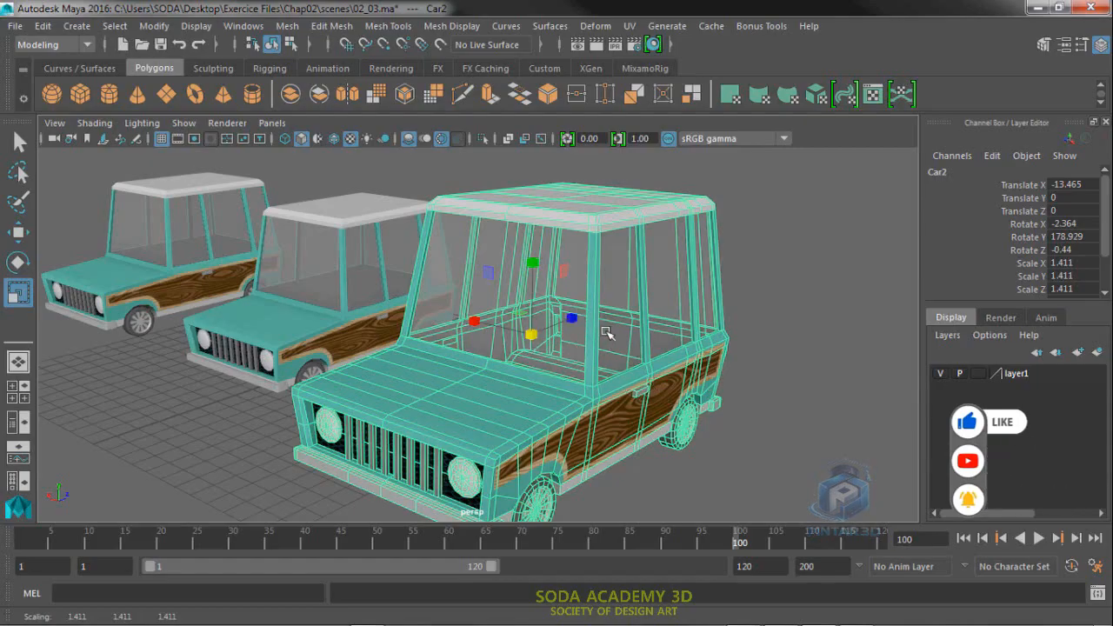
{"action": "mouse_move", "coordinate": [571, 318]}
{"action": "left_mouse_down"}
{"action": "mouse_move", "coordinate": [626, 303]}
{"action": "mouse_move", "coordinate": [580, 318]}
{"action": "left_mouse_up"}
{"action": "key", "text": "ctrl+z"}
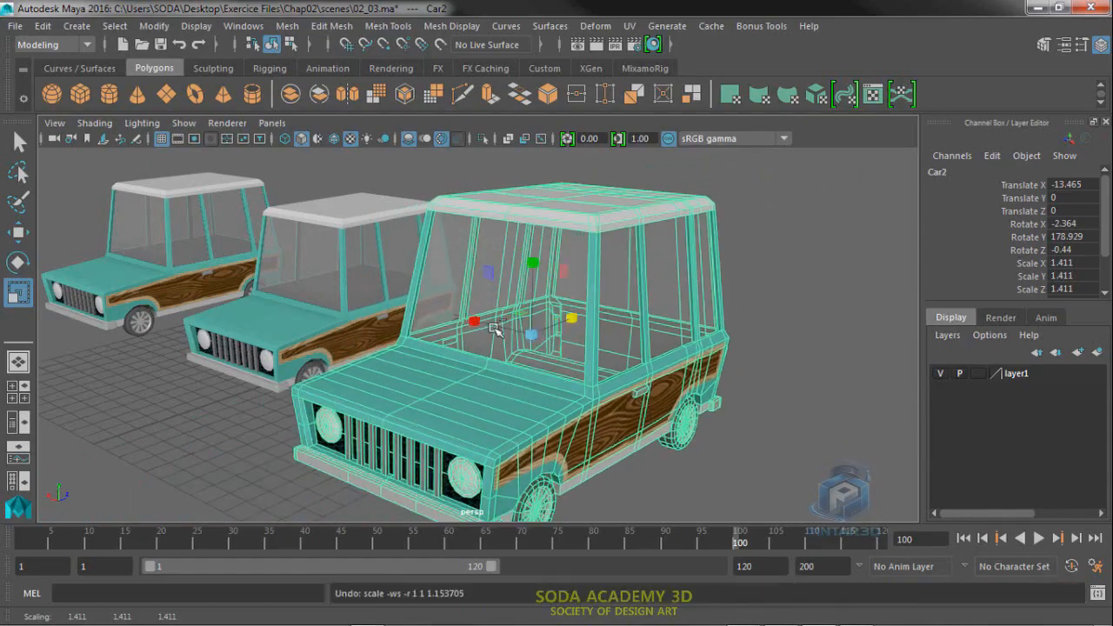
Try a free scale of Car2 along the X axis, undo it, and scale the car uniformly to about 0.972 on all axes.
{"action": "left_click_drag", "start_coordinate": [474, 322], "coordinate": [449, 328]}
{"action": "key", "text": "ctrl+z"}
{"action": "left_click_drag", "start_coordinate": [530, 335], "coordinate": [417, 358]}
{"action": "left_click_drag", "start_coordinate": [539, 364], "coordinate": [513, 318], "text": "alt"}
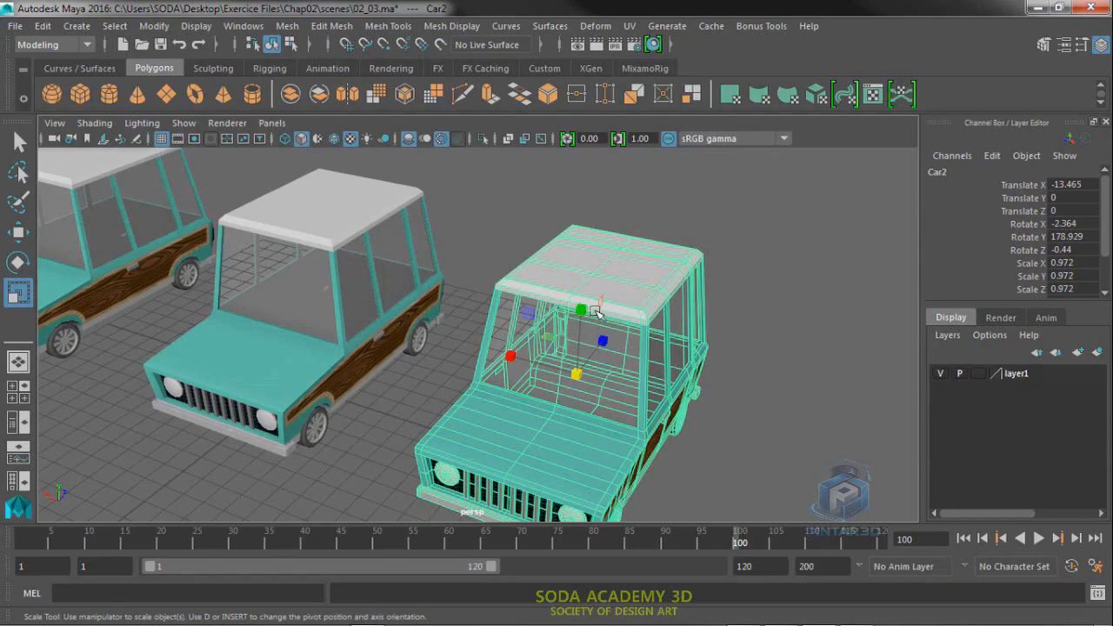
{"action": "left_click_drag", "start_coordinate": [538, 335], "coordinate": [509, 348], "text": "alt"}
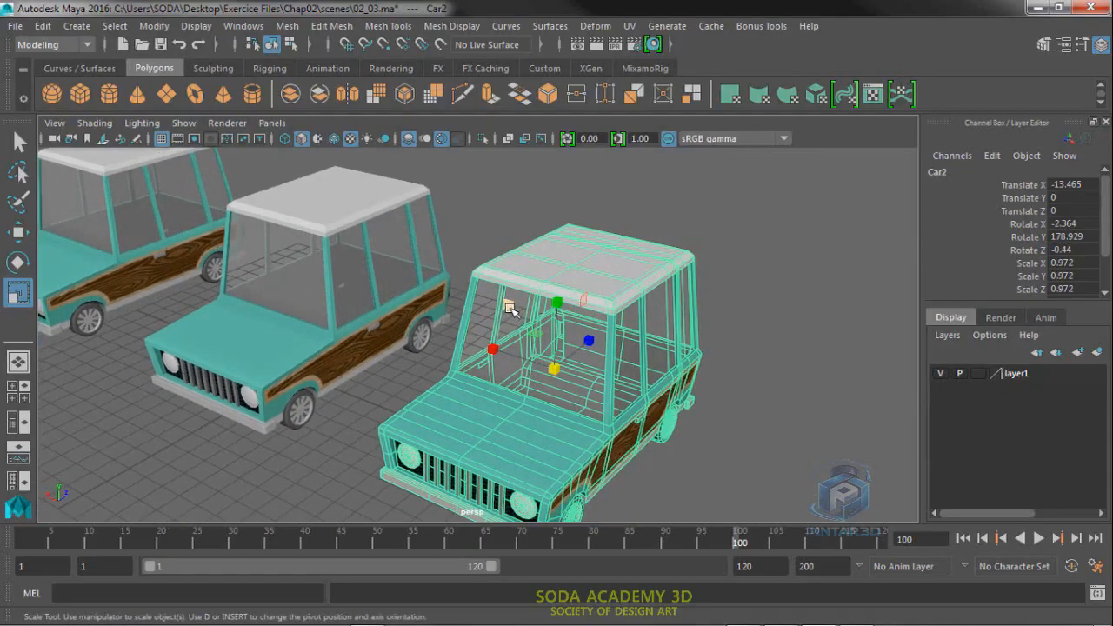
Try scaling Car2 on the XY plane and along the X axis alone, undoing each change.
{"action": "mouse_move", "coordinate": [509, 308]}
{"action": "left_mouse_down"}
{"action": "mouse_move", "coordinate": [506, 263]}
{"action": "mouse_move", "coordinate": [520, 317]}
{"action": "mouse_move", "coordinate": [513, 256]}
{"action": "mouse_move", "coordinate": [521, 305]}
{"action": "left_mouse_up"}
{"action": "key", "text": "ctrl+z"}
{"action": "left_click_drag", "start_coordinate": [496, 350], "coordinate": [472, 345]}
{"action": "key", "text": "ctrl+z"}
Try scaling Car2 on the YZ plane and on the XZ plane, undoing each change.
{"action": "left_click_drag", "start_coordinate": [560, 376], "coordinate": [546, 339], "text": "alt"}
{"action": "left_click_drag", "start_coordinate": [564, 295], "coordinate": [561, 294]}
{"action": "key", "text": "ctrl+z"}
{"action": "left_click_drag", "start_coordinate": [523, 326], "coordinate": [523, 338]}
{"action": "key", "text": "ctrl+z"}
{"action": "left_click_drag", "start_coordinate": [429, 385], "coordinate": [566, 418], "text": "alt"}
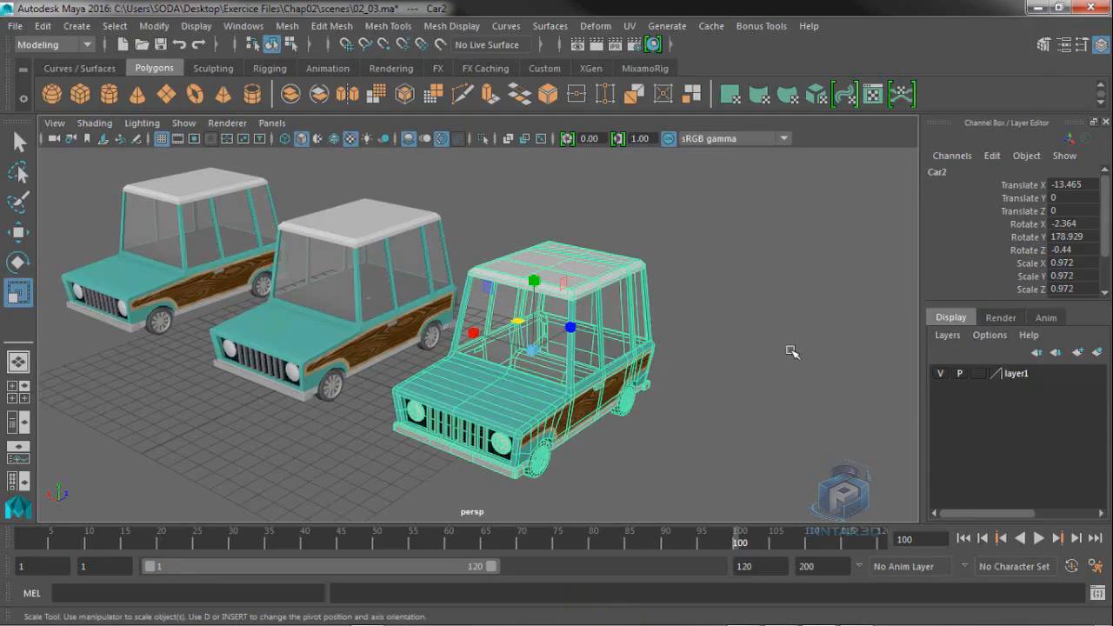
Try scaling Car2 along its Z axis and its X axis from empty viewport space, with the matching axis handle active, and undo.
{"action": "left_click", "coordinate": [571, 329]}
{"action": "middle_click_drag", "start_coordinate": [798, 316], "coordinate": [774, 225]}
{"action": "key", "text": "ctrl+z"}
{"action": "left_click", "coordinate": [475, 334]}
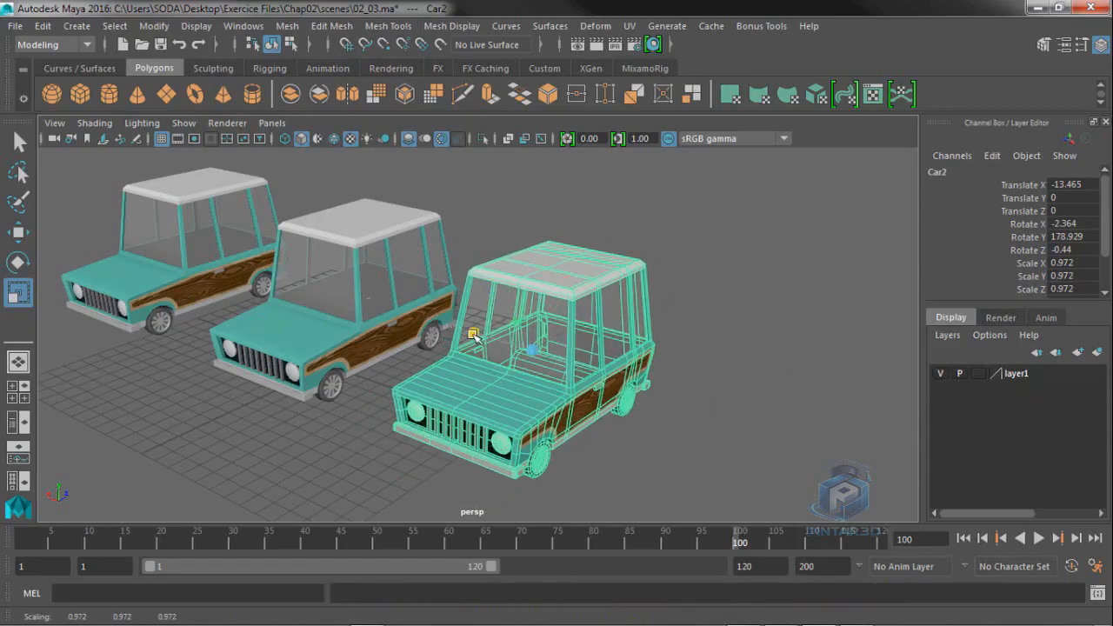
{"action": "middle_click_drag", "start_coordinate": [783, 383], "coordinate": [714, 450]}
{"action": "left_click_drag", "start_coordinate": [658, 458], "coordinate": [645, 437], "text": "alt"}
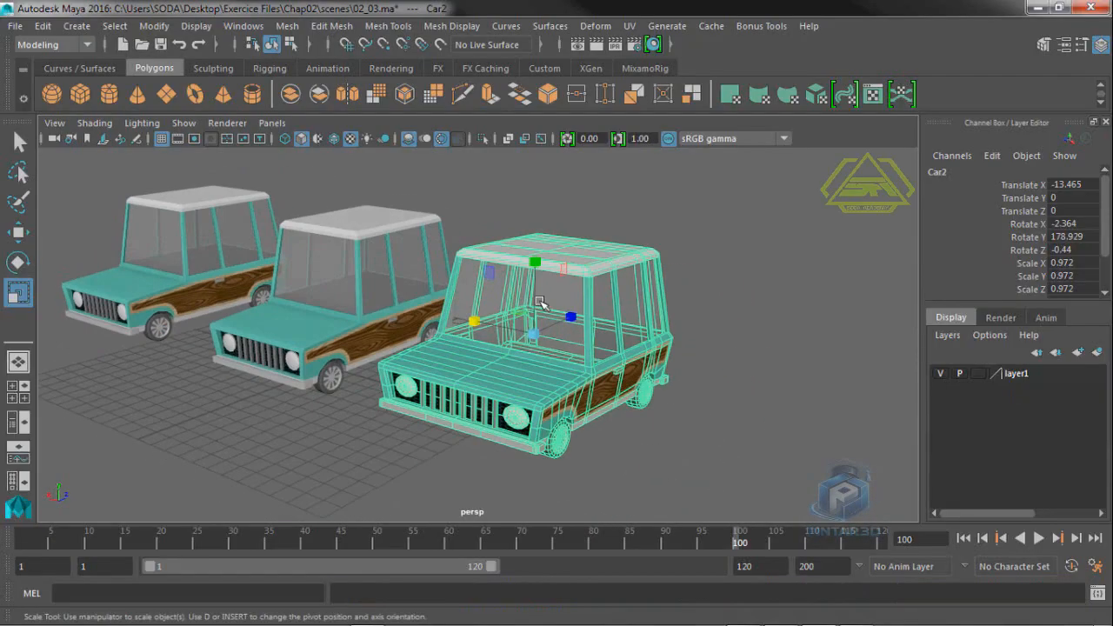
Try scaling Car2 along its Y axis with the Y handle active, and undo the change.
{"action": "left_click_drag", "start_coordinate": [534, 261], "coordinate": [528, 229]}
{"action": "middle_click_drag", "start_coordinate": [728, 278], "coordinate": [740, 442]}
{"action": "key", "text": "ctrl+z"}
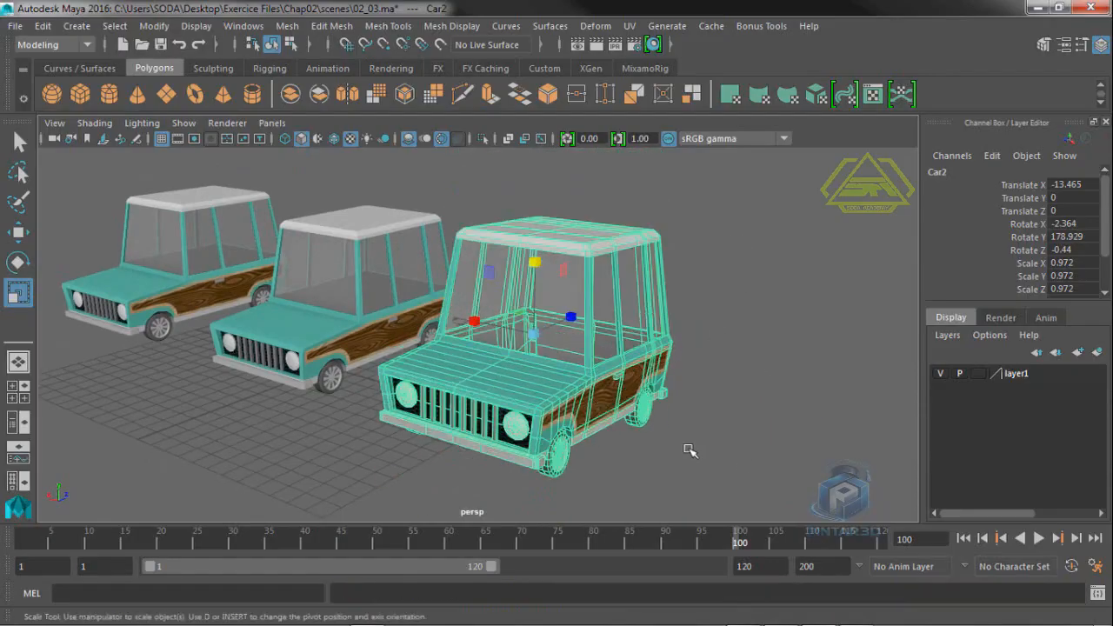
Deselect Car2 and view the three cars together from the front.
{"action": "left_click", "coordinate": [674, 452]}
{"action": "left_click_drag", "start_coordinate": [635, 452], "coordinate": [721, 449], "text": "alt"}
{"action": "right_click_drag", "start_coordinate": [720, 449], "coordinate": [492, 440], "text": "alt"}
{"action": "left_click_drag", "start_coordinate": [492, 440], "coordinate": [488, 440], "text": "alt"}
{"action": "middle_click_drag", "start_coordinate": [487, 441], "coordinate": [606, 458], "text": "alt"}
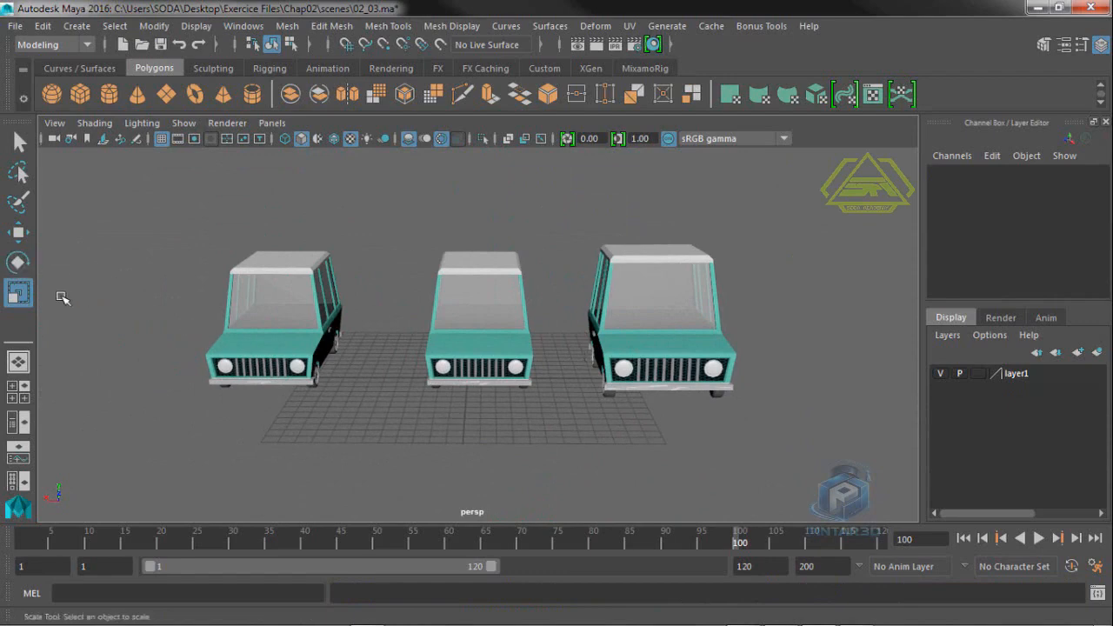
{"action": "left_click_drag", "start_coordinate": [511, 371], "coordinate": [496, 447], "text": "alt"}
Select Car2, activate the Rotate tool, and return to the Scale tool.
{"action": "left_click", "coordinate": [588, 390]}
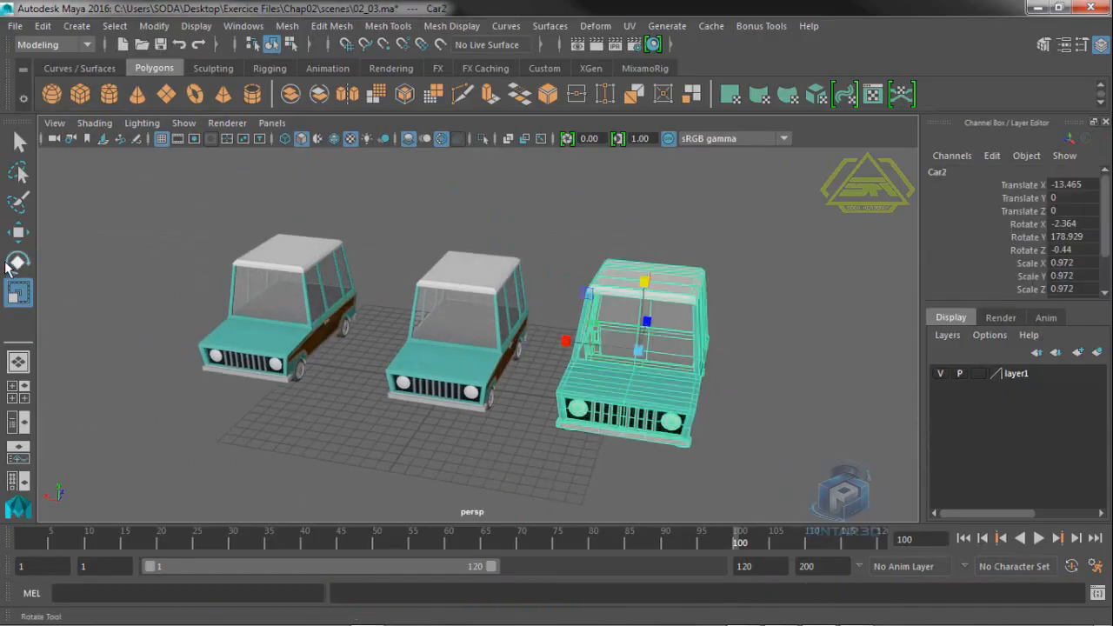
{"action": "left_click", "coordinate": [18, 262]}
{"action": "left_click_drag", "start_coordinate": [48, 274], "coordinate": [91, 299], "text": "alt"}
{"action": "left_click", "coordinate": [18, 292]}
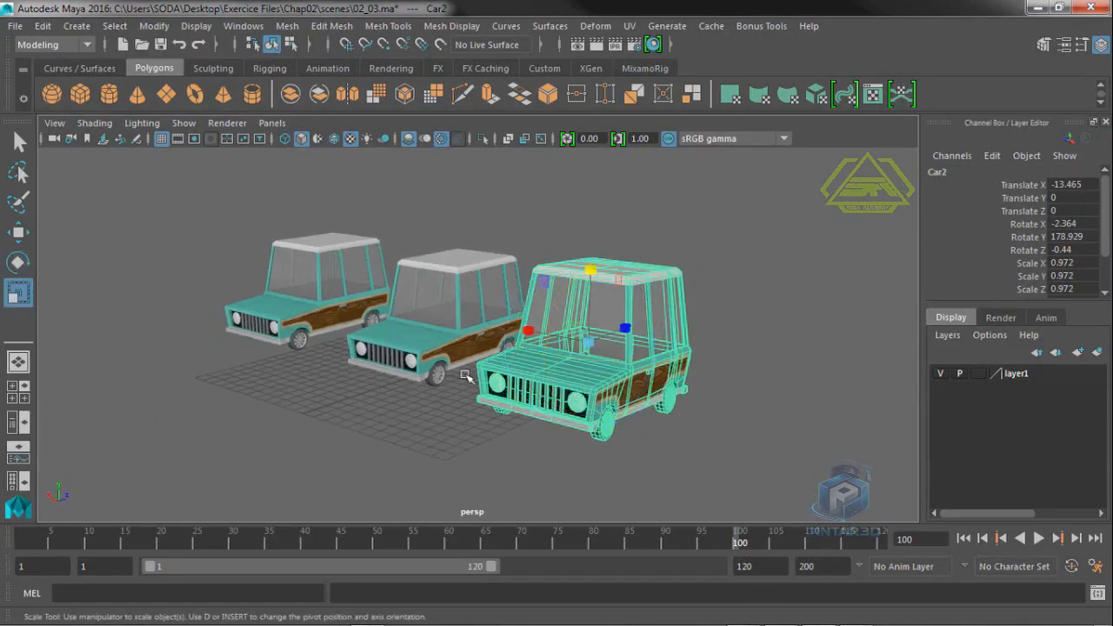
Select the cars in turn with the Scale tool, finishing with Car2 selected in a front view of all three.
{"action": "left_click_drag", "start_coordinate": [563, 400], "coordinate": [636, 398], "text": "alt"}
{"action": "left_click", "coordinate": [513, 311]}
{"action": "left_click", "coordinate": [315, 354]}
{"action": "left_click_drag", "start_coordinate": [400, 370], "coordinate": [357, 365], "text": "alt"}
{"action": "left_click", "coordinate": [462, 338]}
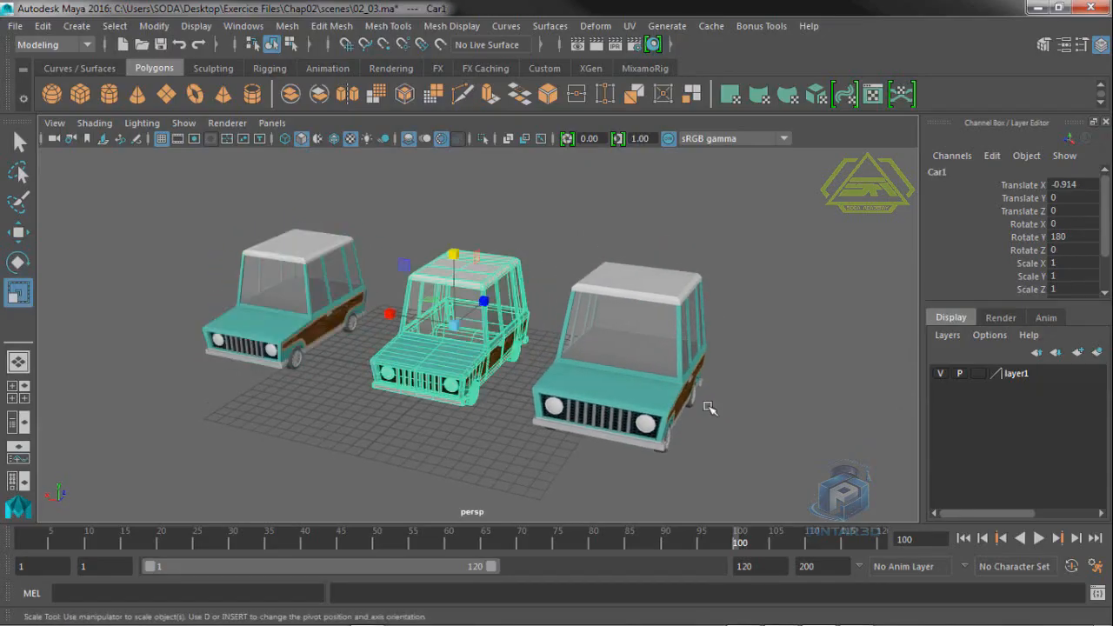
{"action": "left_click", "coordinate": [665, 380]}
{"action": "left_click_drag", "start_coordinate": [524, 410], "coordinate": [588, 341], "text": "alt"}
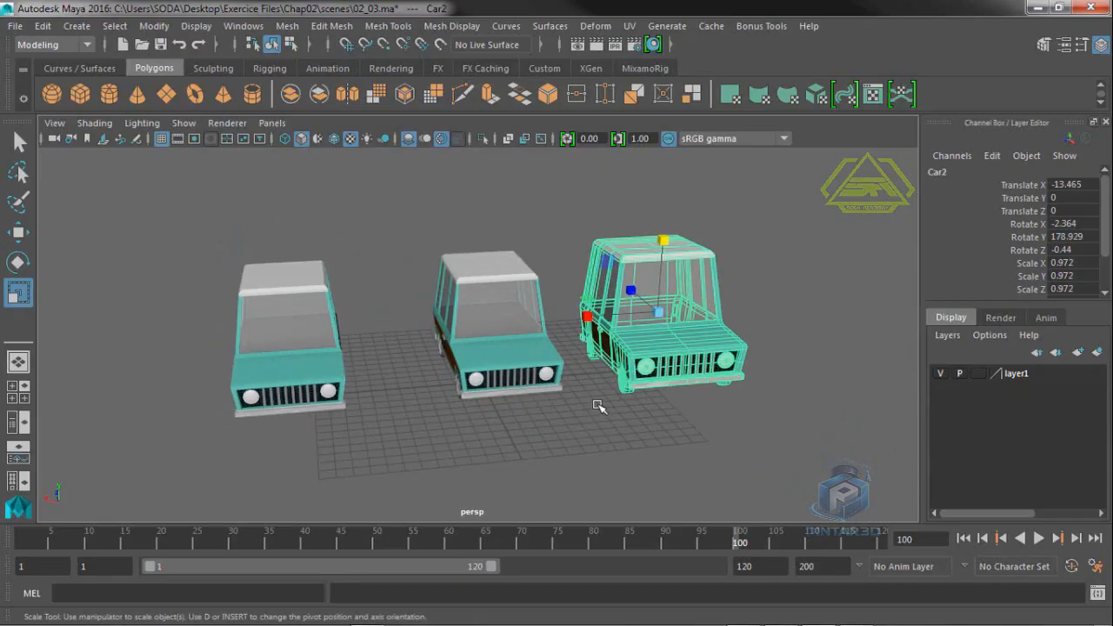
{"action": "left_click_drag", "start_coordinate": [606, 451], "coordinate": [582, 455], "text": "alt"}
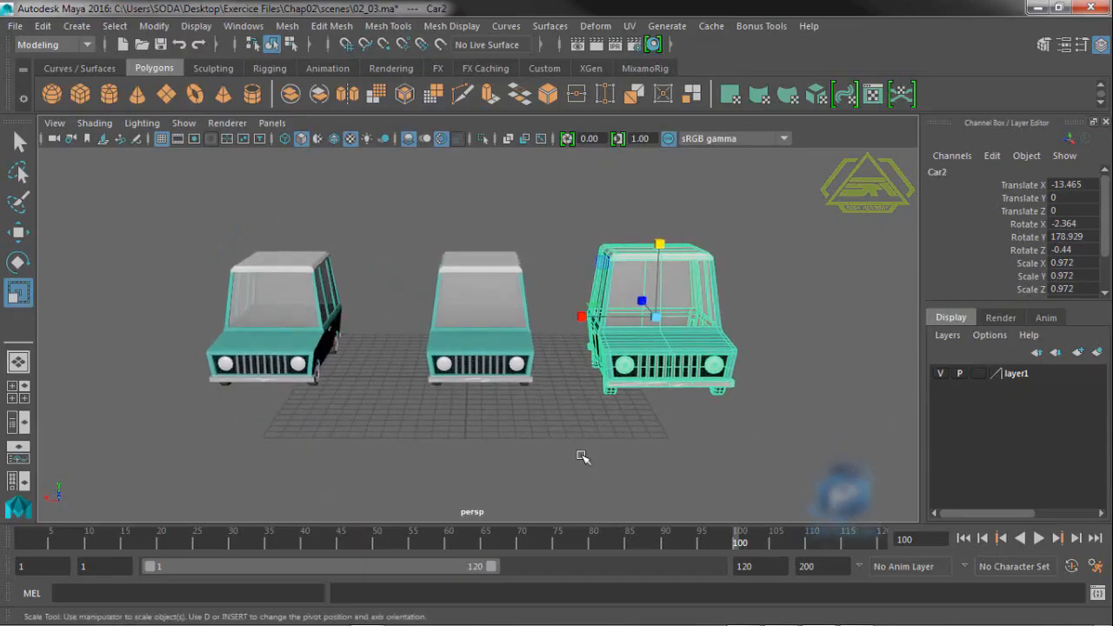